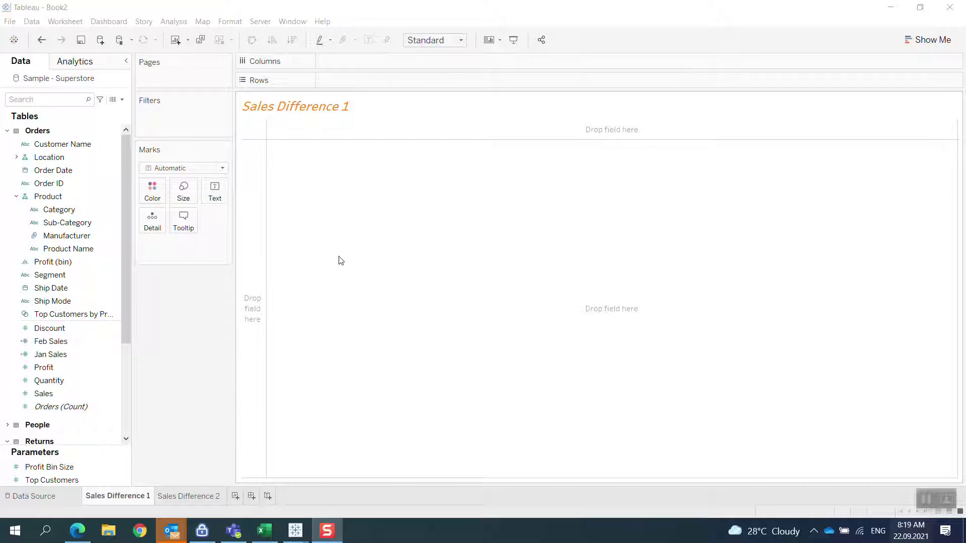
# Put Sub-Category on Rows, listing 17 sub-categories from Accessories to Tables
pyautogui.click(72, 209)
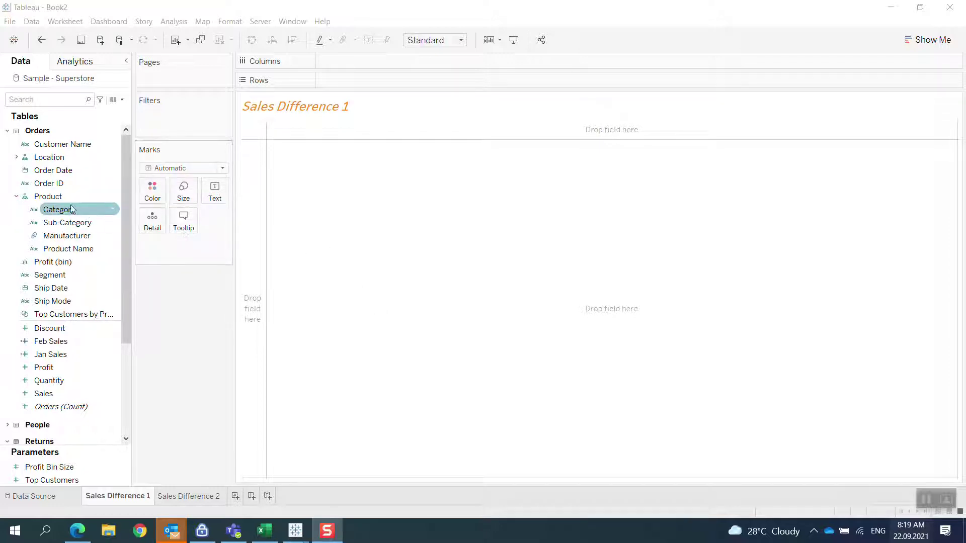
pyautogui.moveTo(59, 220); pyautogui.dragTo(349, 81)
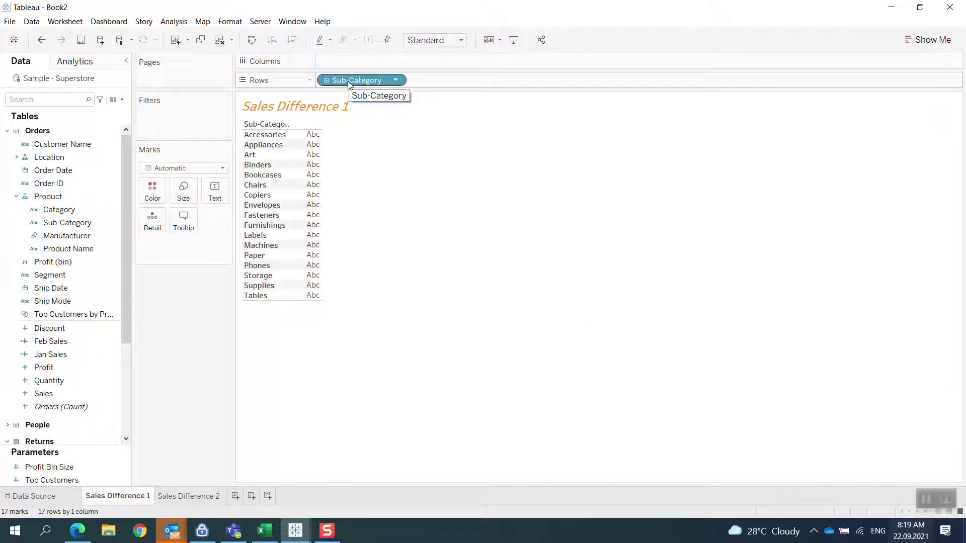
pyautogui.click(76, 343)
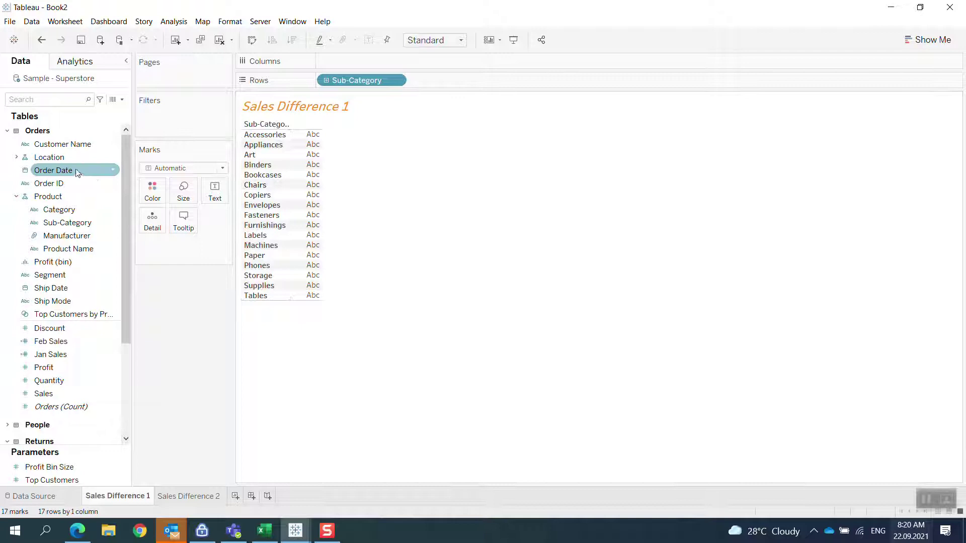
# Add Order Date to Columns and change it from Year to Quarter, then to Month
pyautogui.moveTo(75, 170); pyautogui.dragTo(399, 62)
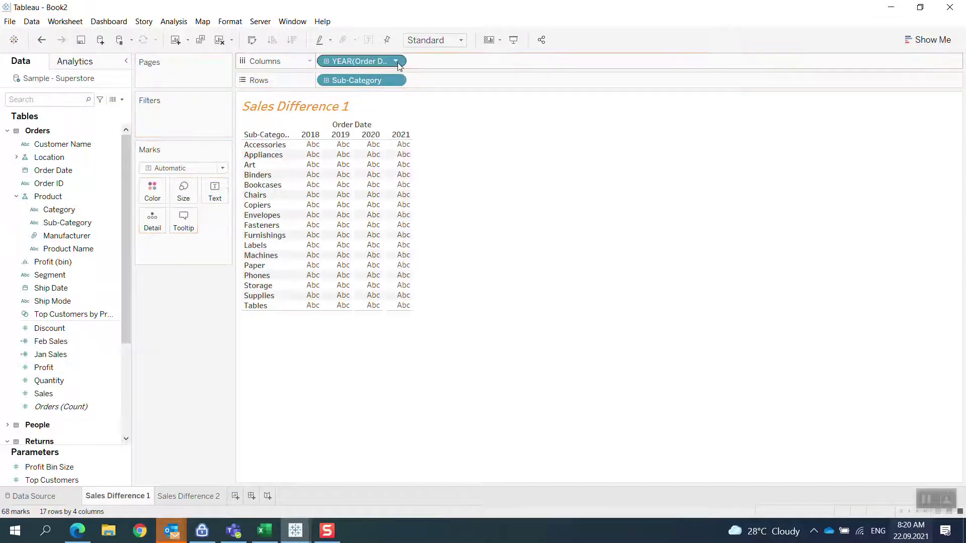
pyautogui.rightClick(386, 65)
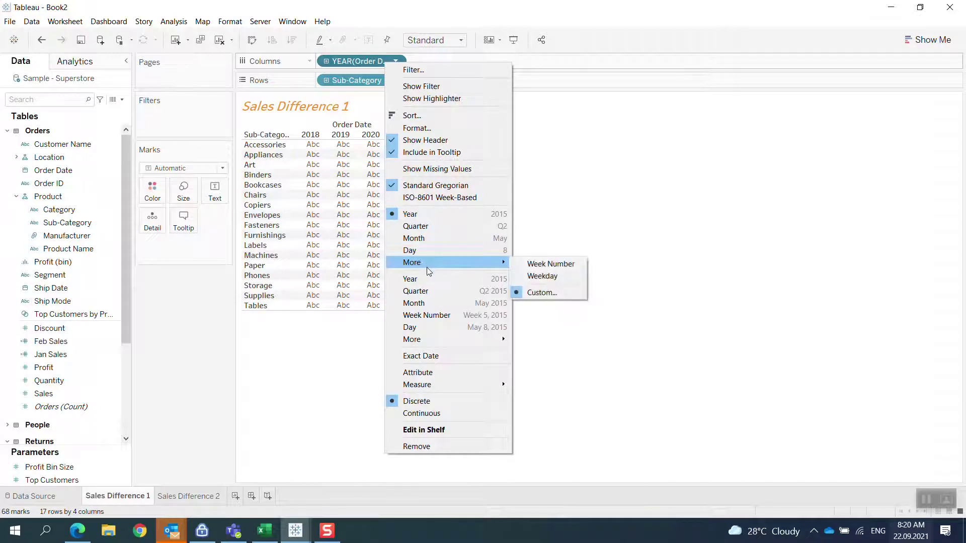
pyautogui.click(415, 226)
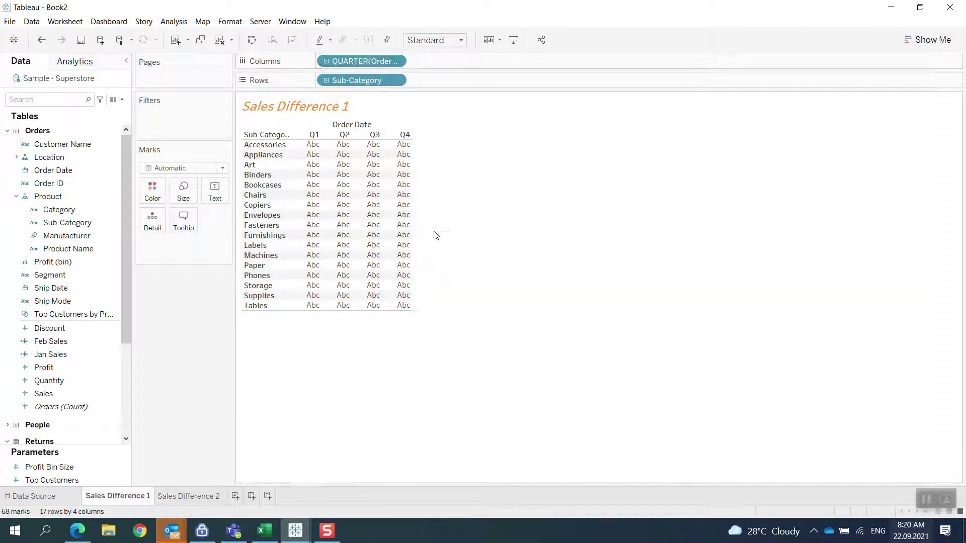
pyautogui.click(396, 60)
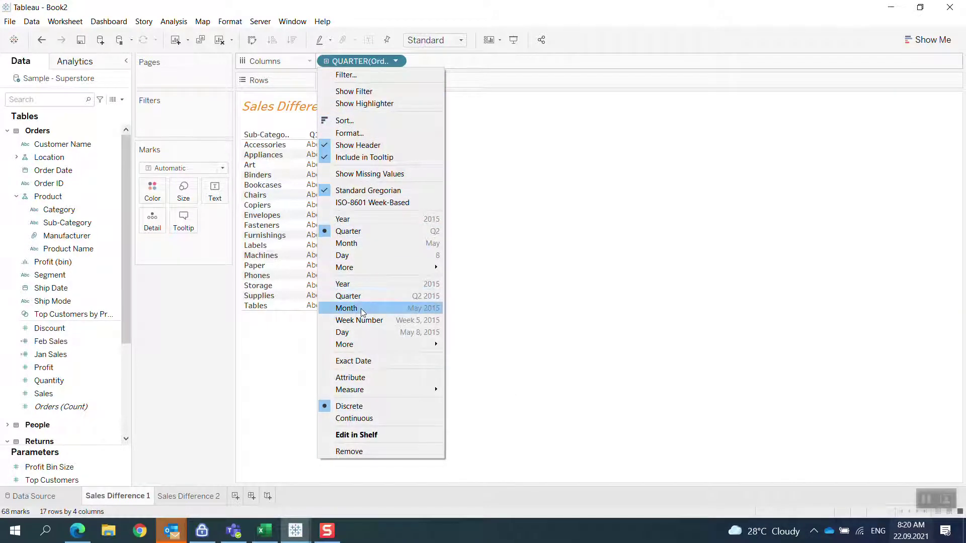
pyautogui.click(367, 243)
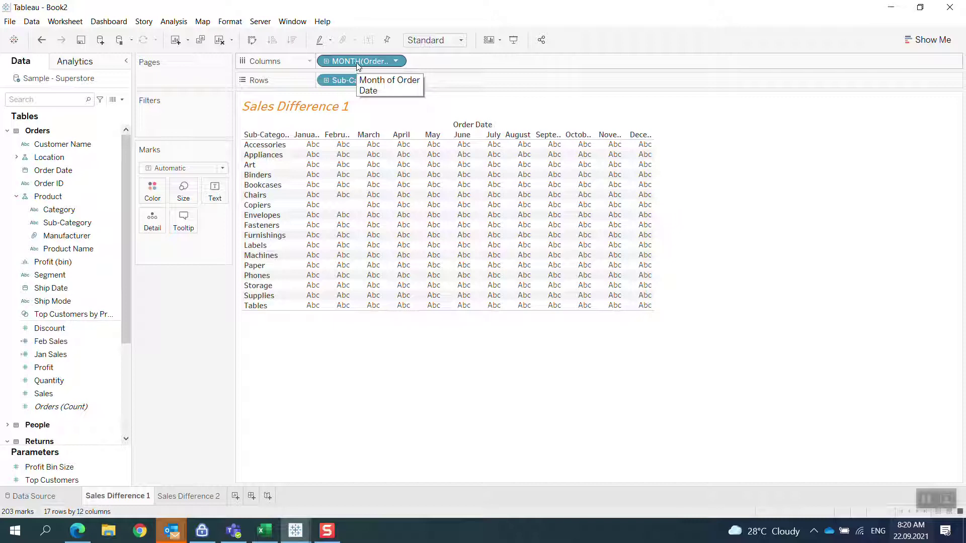
# Add an Order Date Years filter keeping only 2021
pyautogui.moveTo(355, 62); pyautogui.dragTo(191, 119)
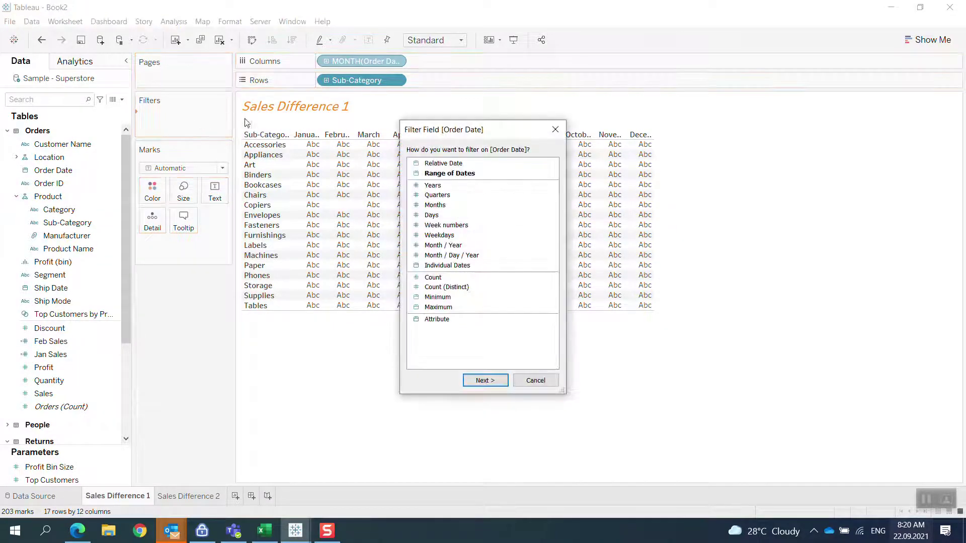
pyautogui.doubleClick(433, 186)
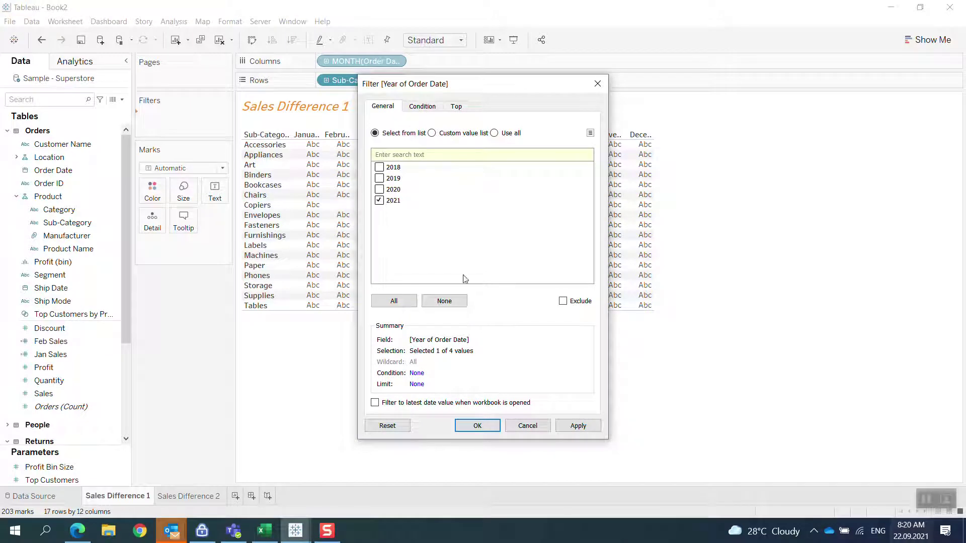
pyautogui.click(579, 425)
pyautogui.click(468, 425)
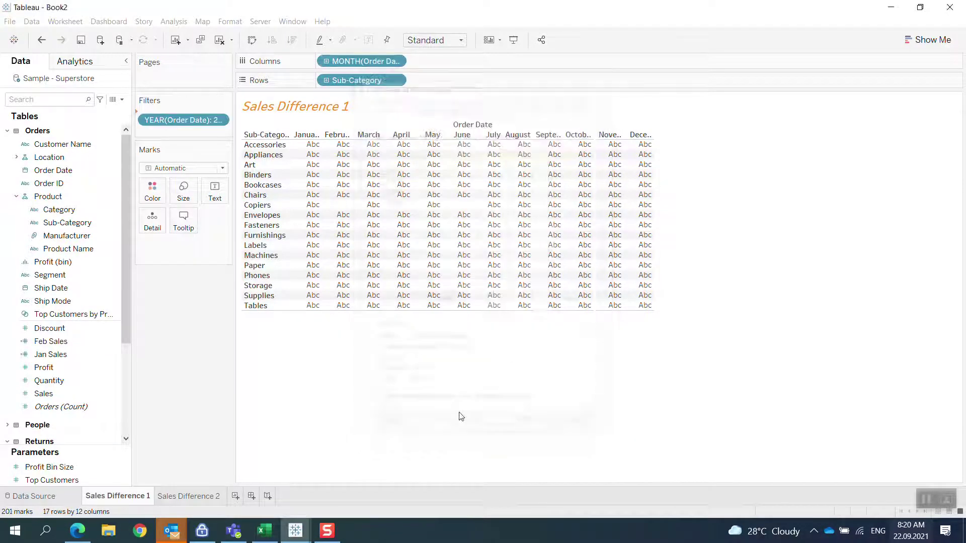
# Add an Order Date Months filter keeping only January and February
pyautogui.moveTo(371, 64); pyautogui.dragTo(204, 131)
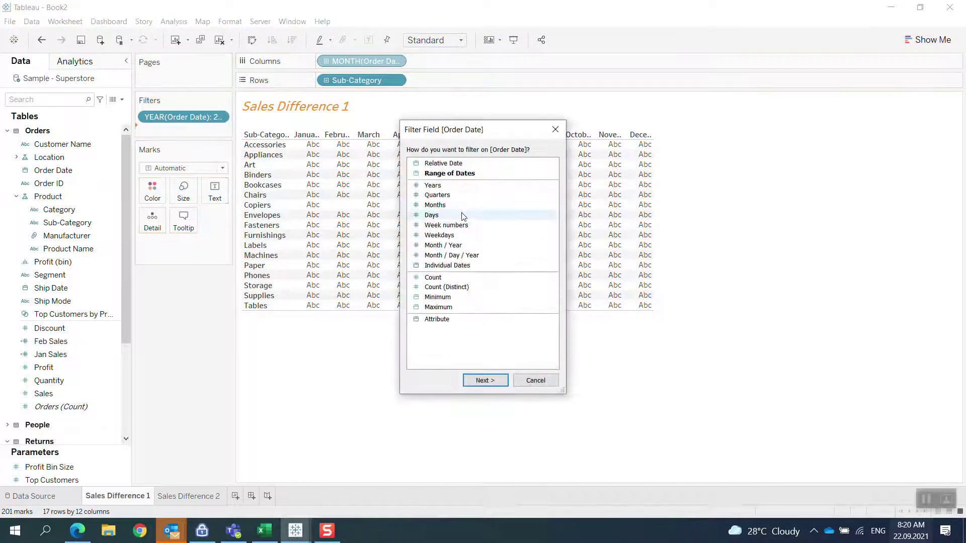
pyautogui.doubleClick(442, 205)
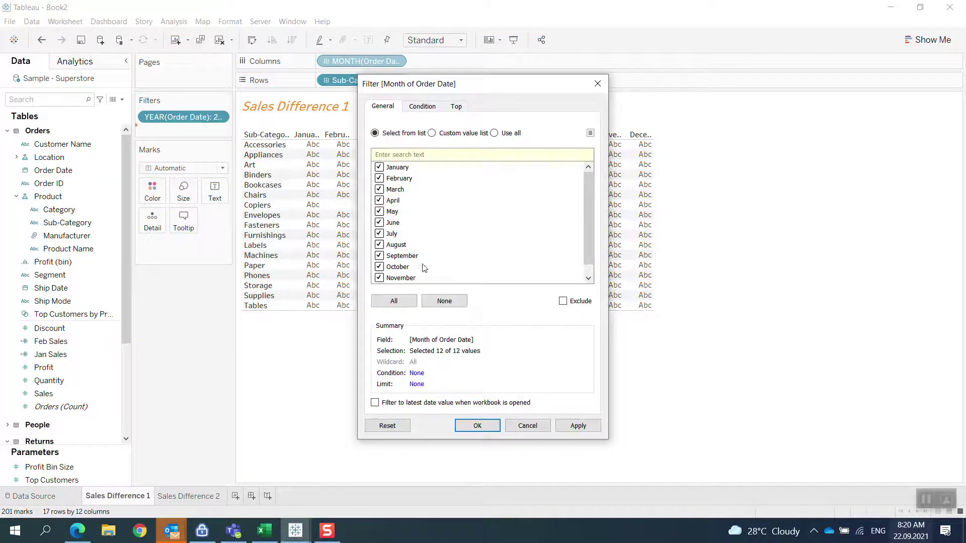
pyautogui.click(444, 301)
pyautogui.click(381, 170)
pyautogui.click(380, 179)
pyautogui.click(578, 425)
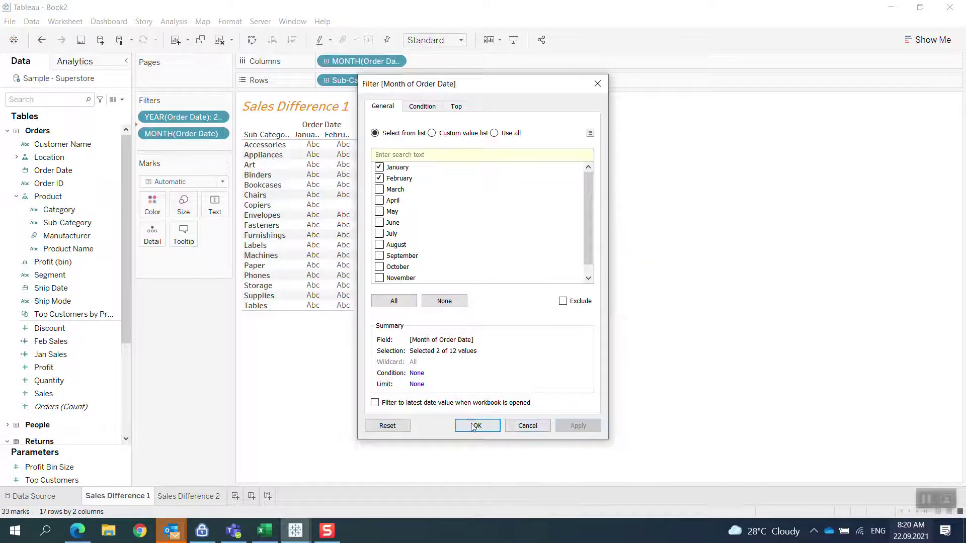
pyautogui.click(480, 427)
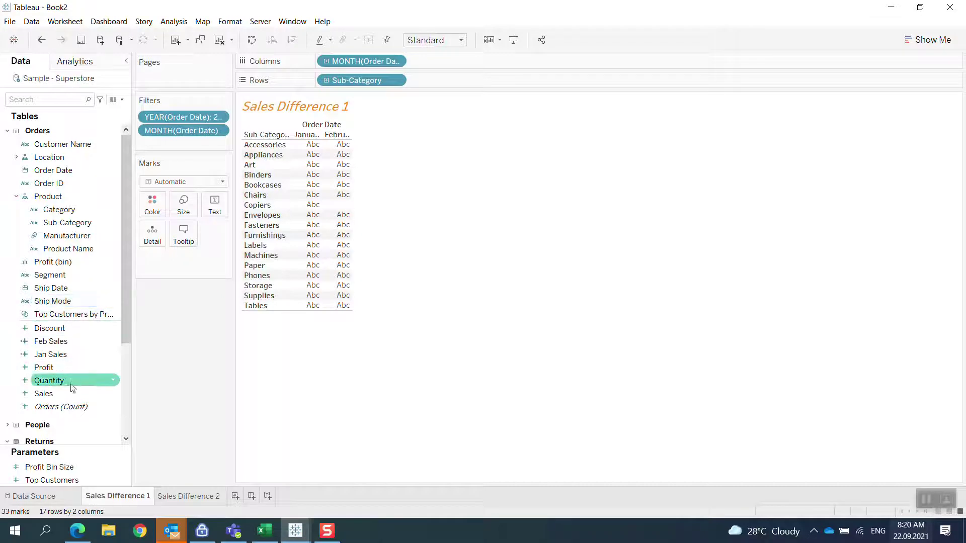
# Show SUM(Sales) in each cell, e.g. Accessories 2,126 and 2,437, with the view set to Fit Height
pyautogui.moveTo(75, 394); pyautogui.dragTo(339, 215)
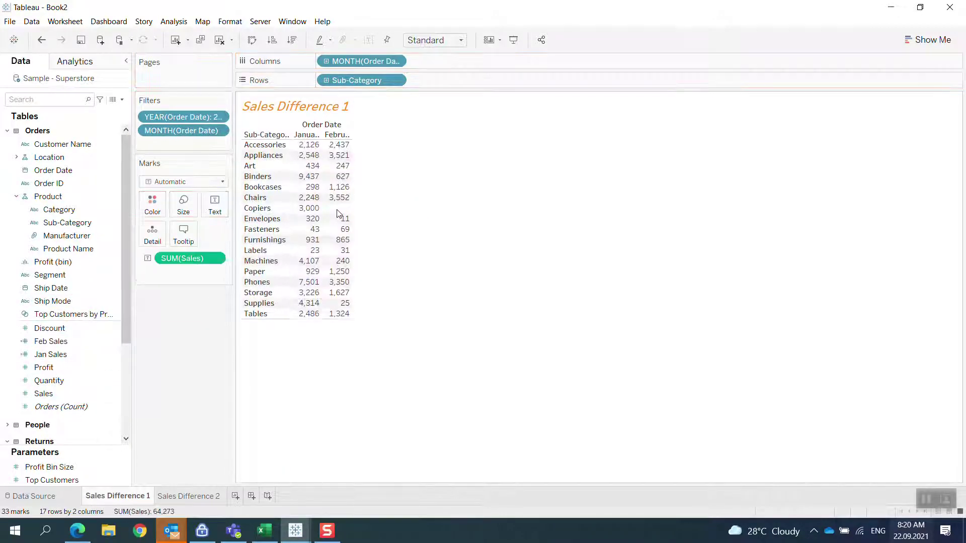
pyautogui.click(460, 40)
pyautogui.click(442, 79)
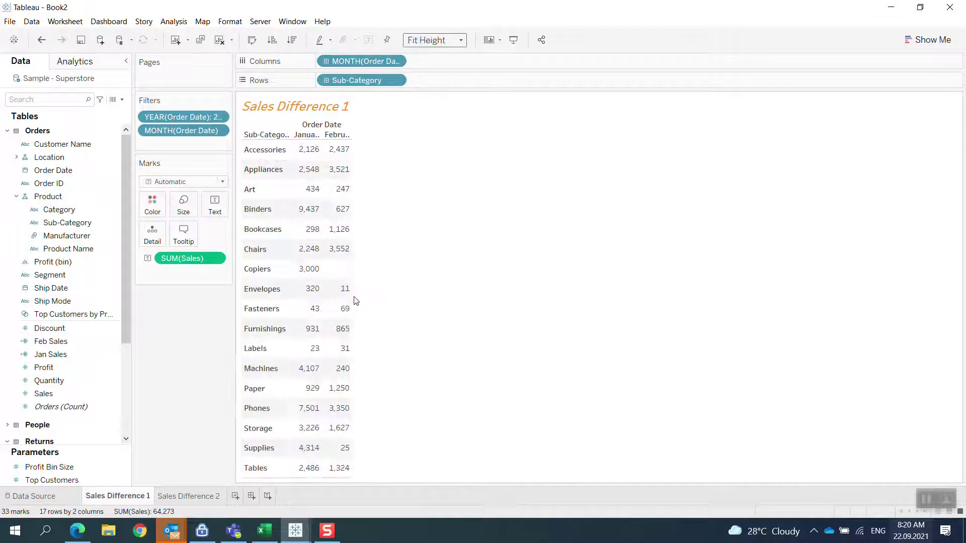
pyautogui.moveTo(333, 158)
# Apply the Difference quick table calculation to SUM(Sales), e.g. Accessories 311, Binders -8,810
pyautogui.rightClick(216, 258)
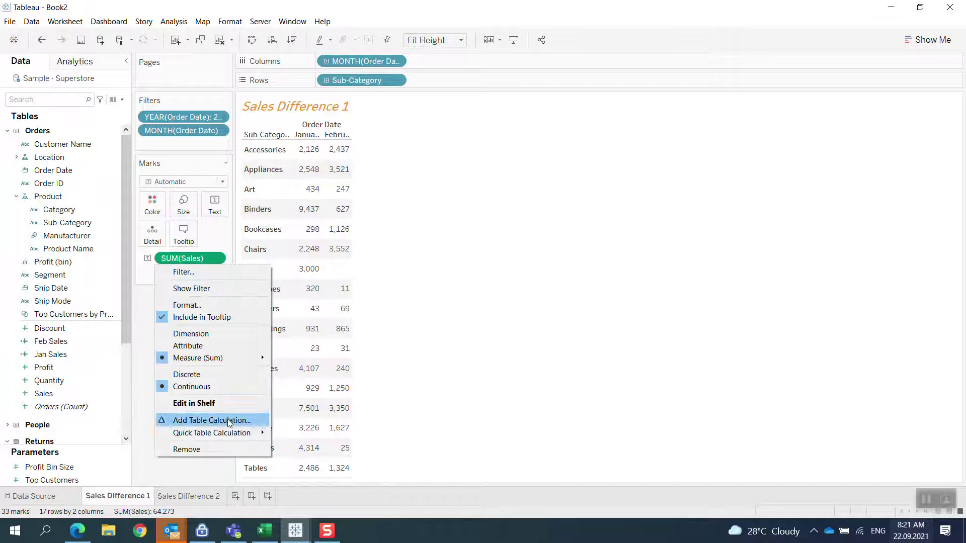
pyautogui.moveTo(237, 435)
pyautogui.click(304, 427)
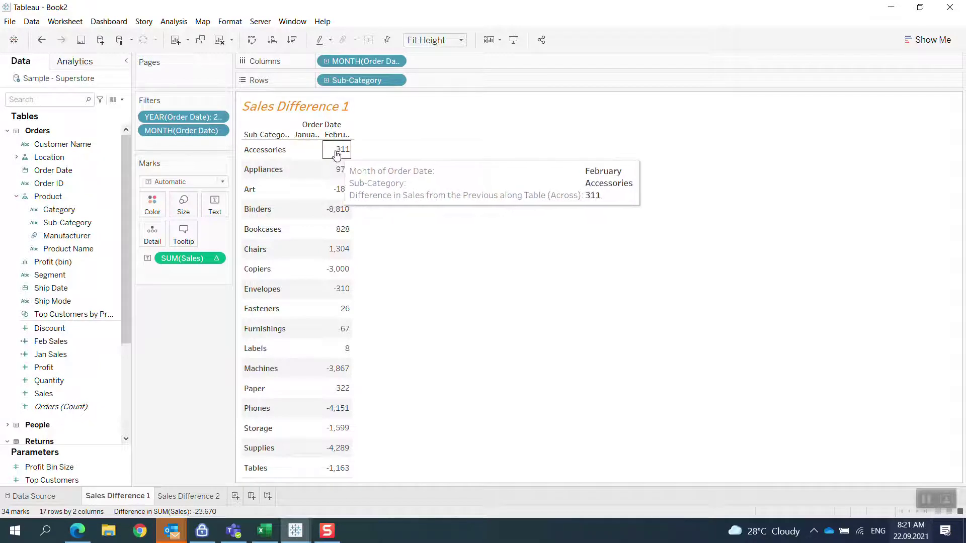
pyautogui.moveTo(349, 378)
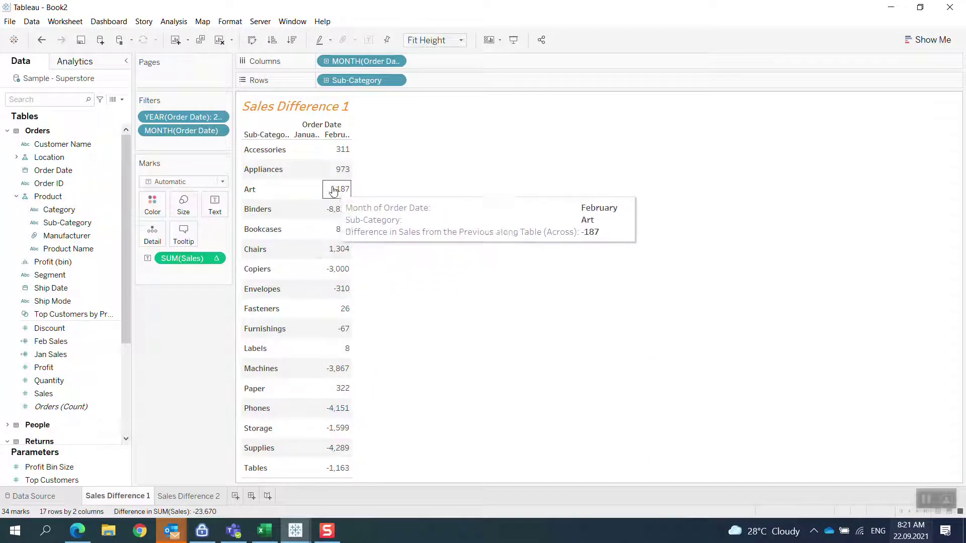
pyautogui.moveTo(337, 176)
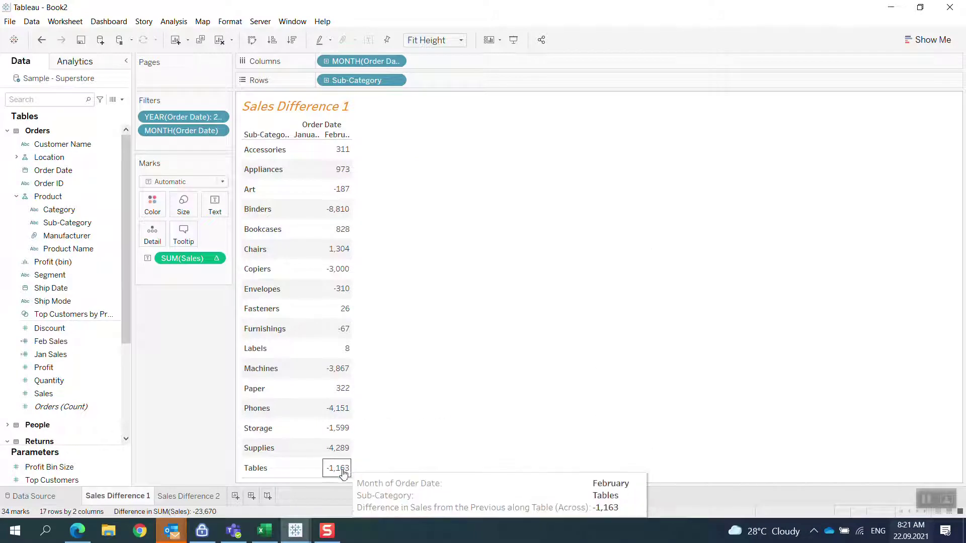
# Switch to the Sales Difference 2 sheet and clear it completely
pyautogui.click(187, 497)
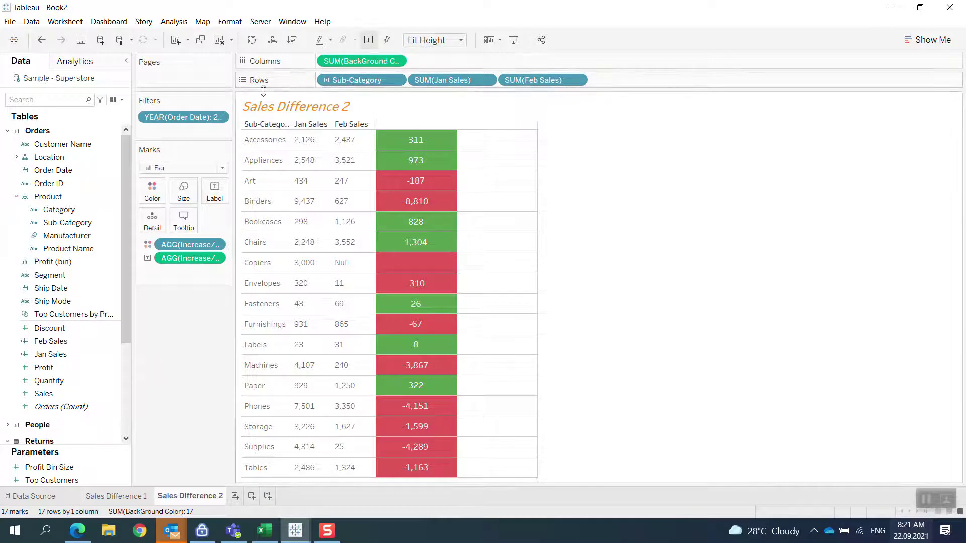
pyautogui.click(219, 39)
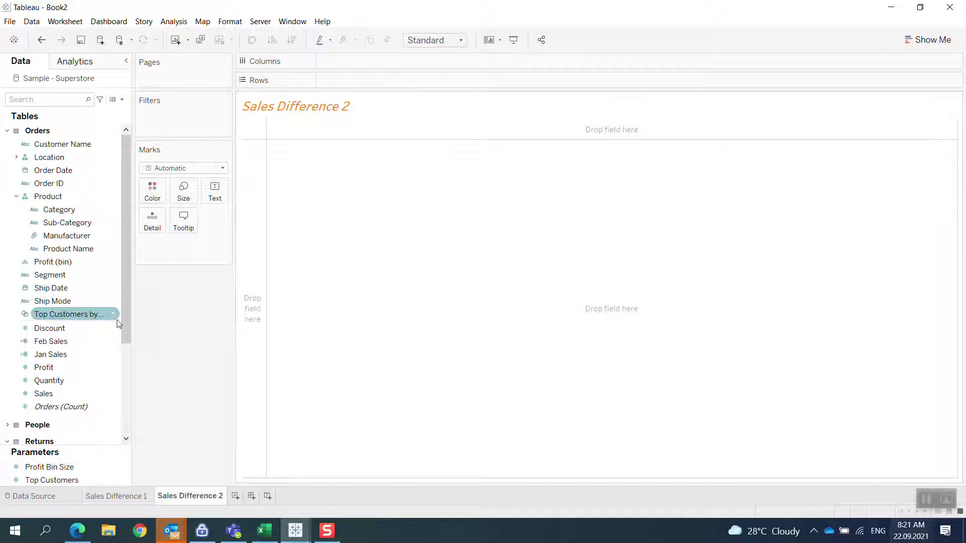
pyautogui.rightClick(63, 360)
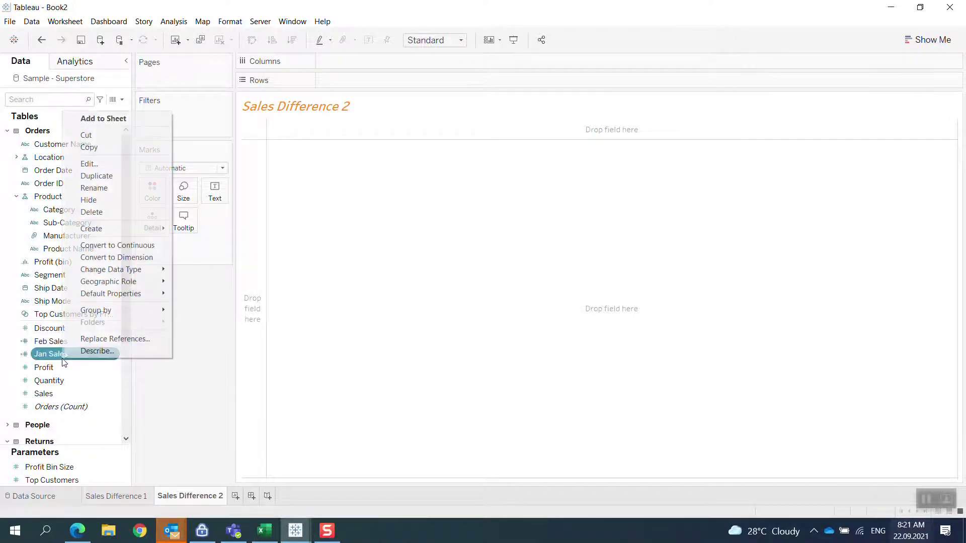
pyautogui.click(94, 165)
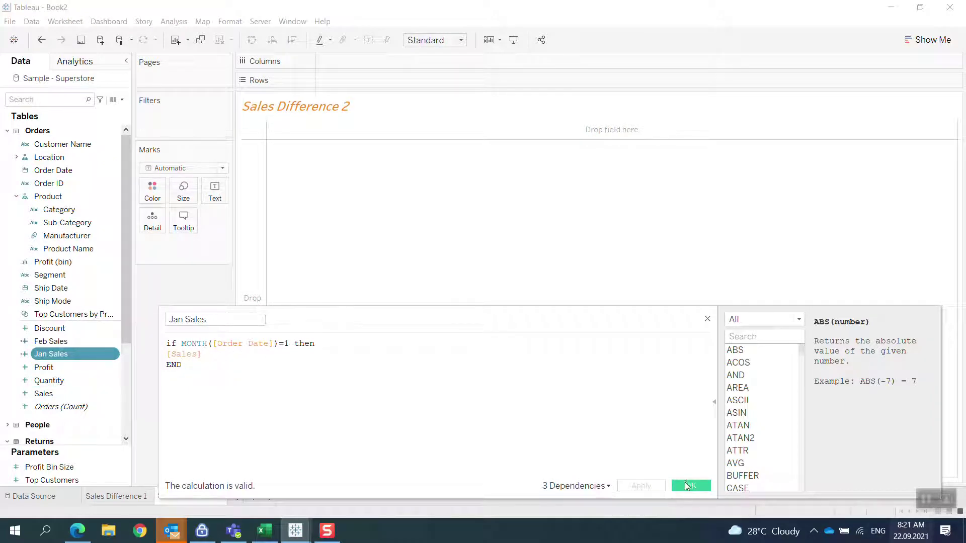
pyautogui.click(687, 486)
pyautogui.rightClick(73, 342)
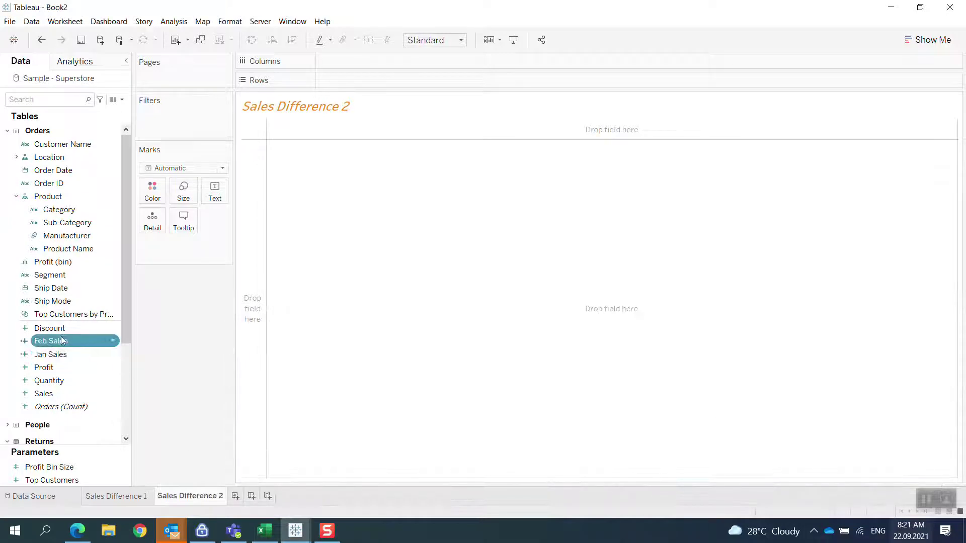
pyautogui.click(96, 142)
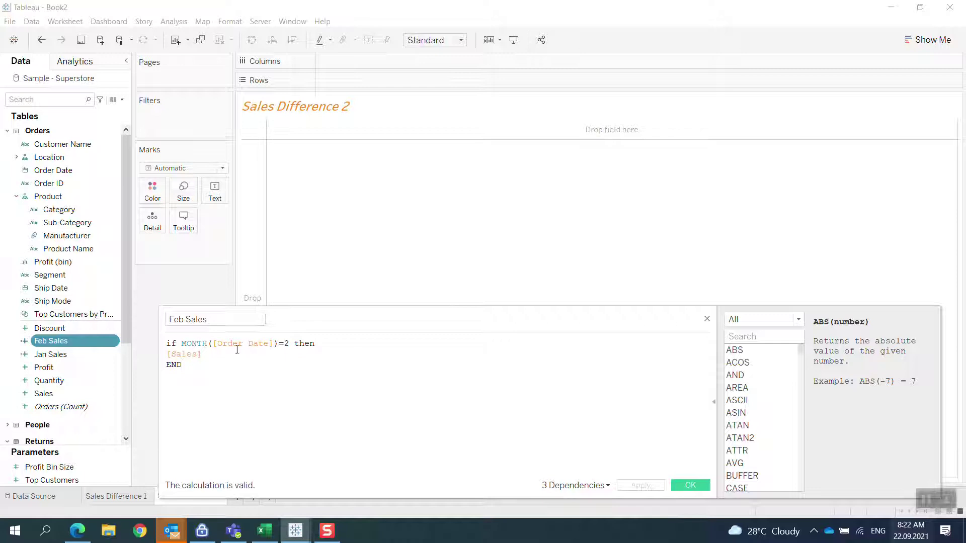
pyautogui.moveTo(176, 354); pyautogui.dragTo(250, 373)
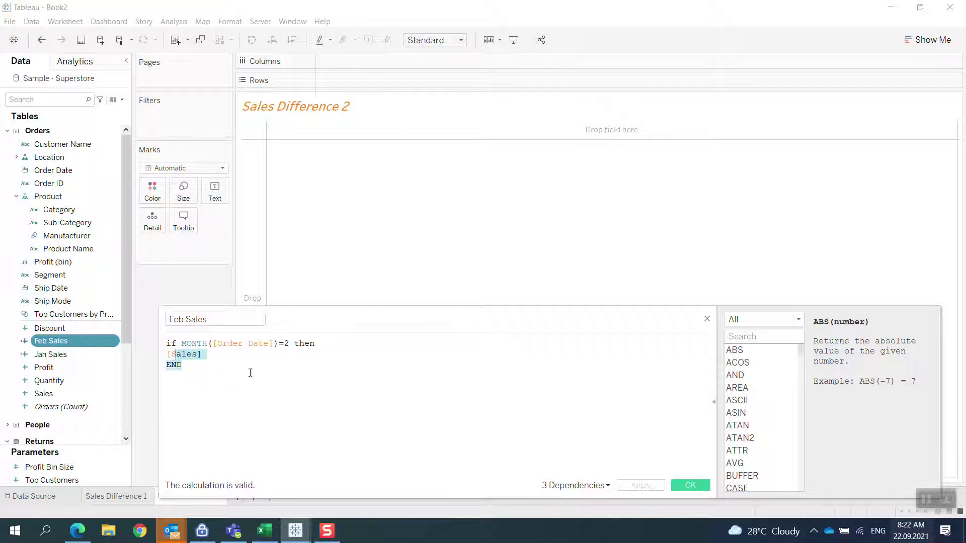
pyautogui.click(688, 485)
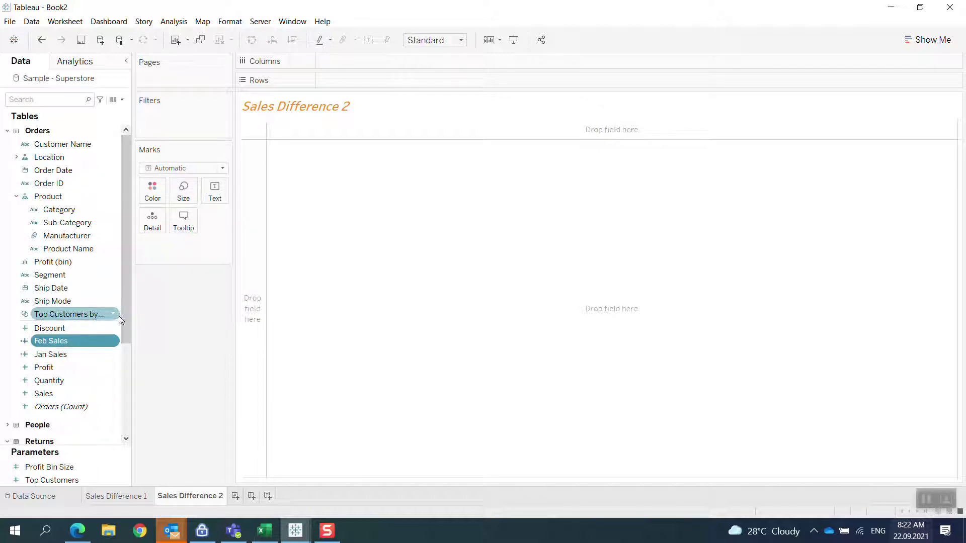
pyautogui.moveTo(122, 318); pyautogui.dragTo(118, 398)
pyautogui.rightClick(76, 385)
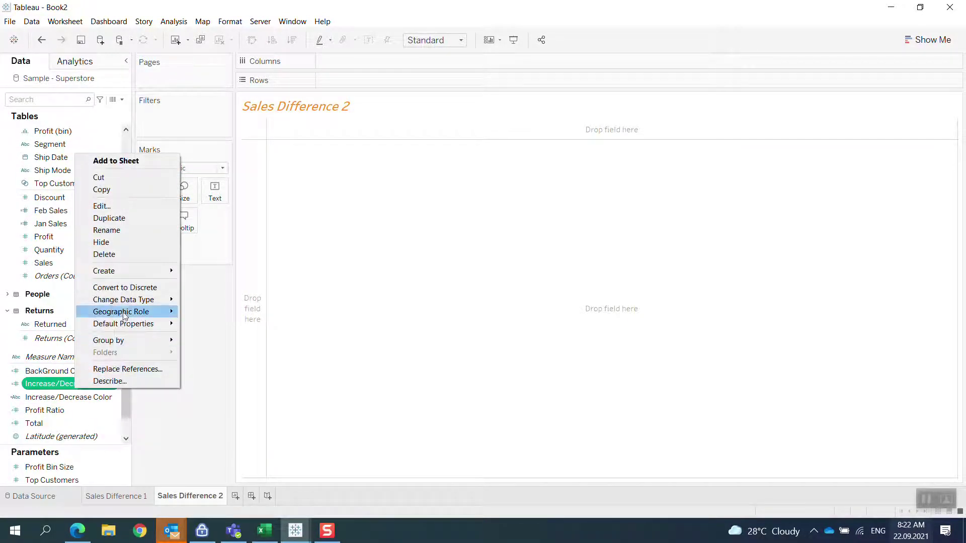
pyautogui.click(118, 204)
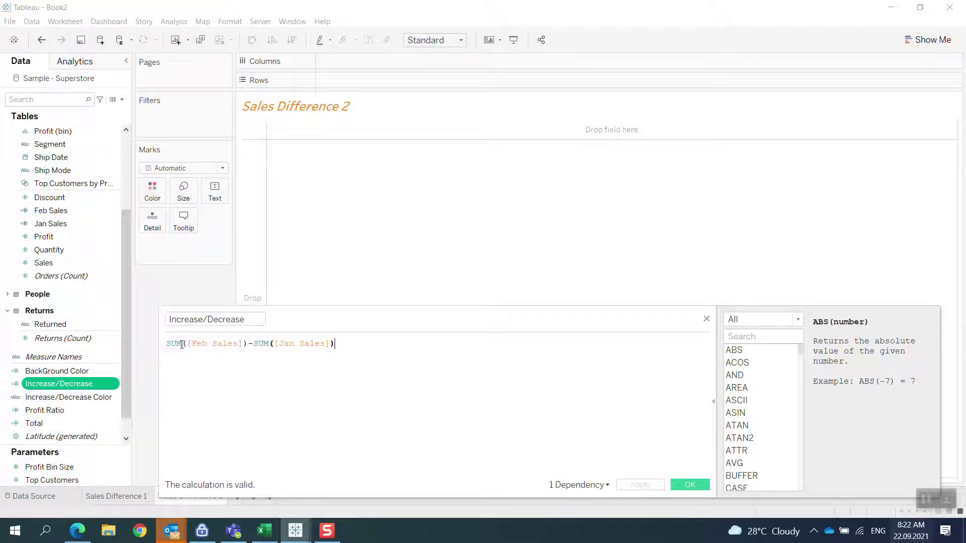
pyautogui.moveTo(178, 343); pyautogui.dragTo(283, 352)
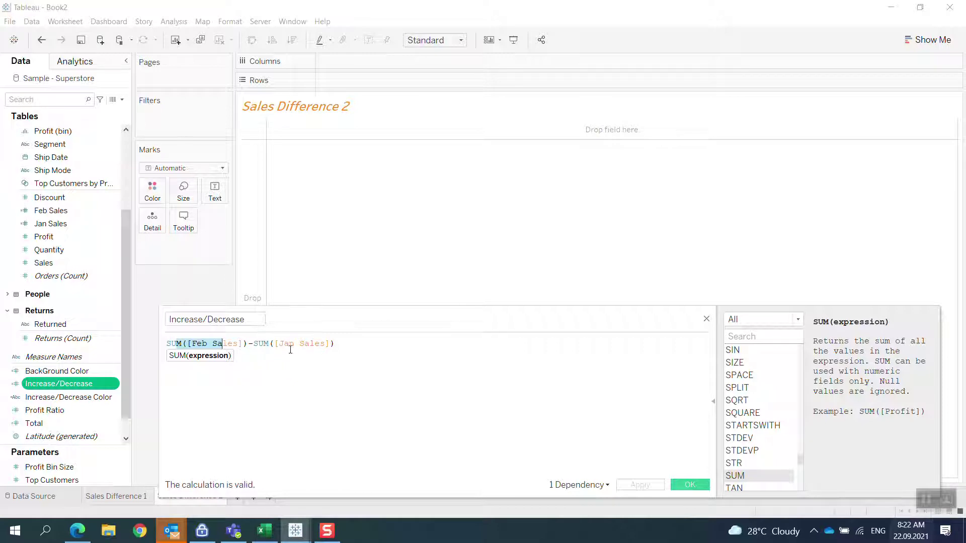
# Close the Increase/Decrease formula and build rows of Sub-Category with SUM(Jan Sales) and SUM(Feb Sales)
pyautogui.click(704, 486)
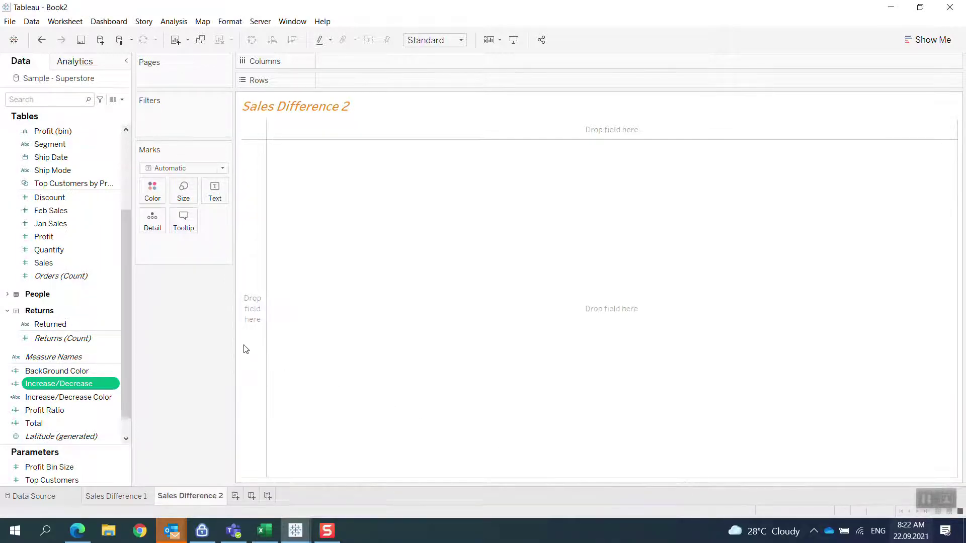
pyautogui.moveTo(125, 309); pyautogui.dragTo(129, 255)
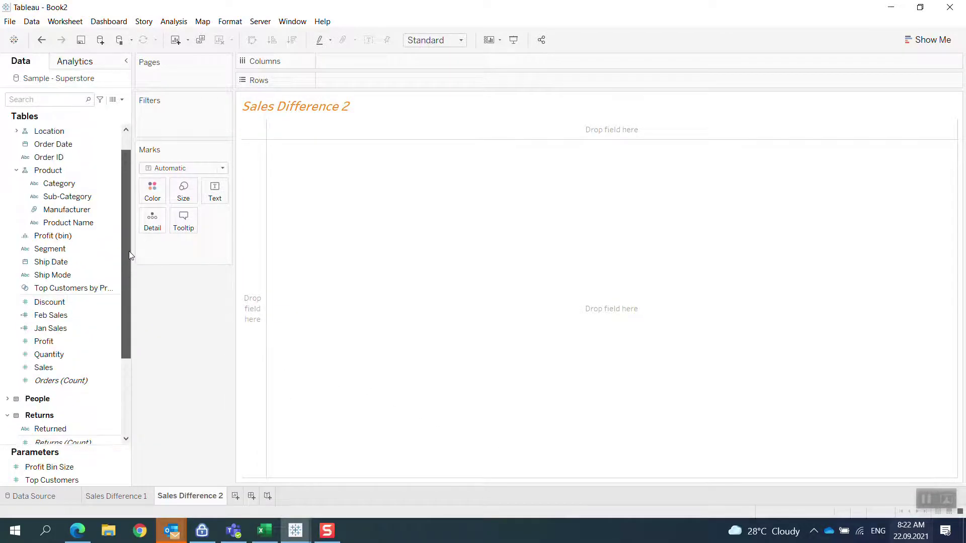
pyautogui.click(58, 328)
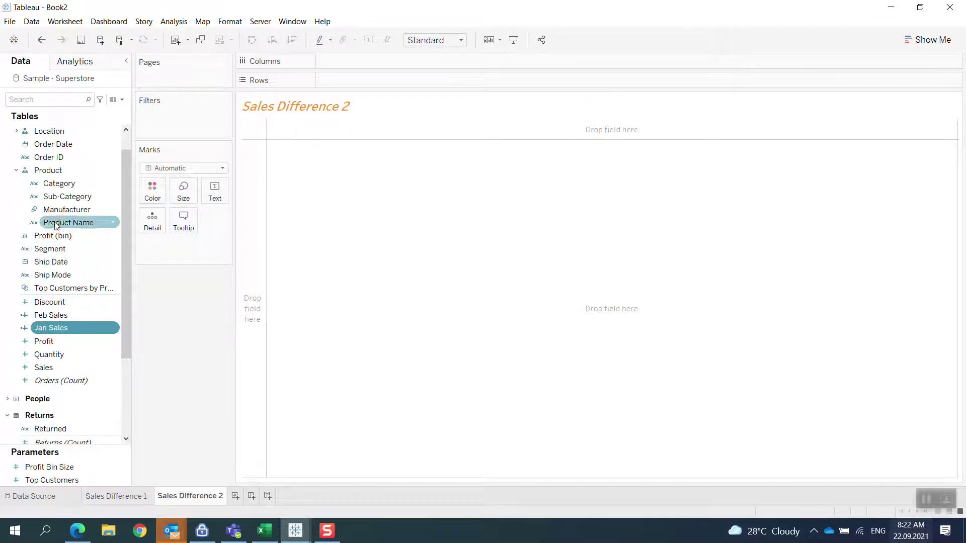
pyautogui.moveTo(49, 195); pyautogui.dragTo(332, 82)
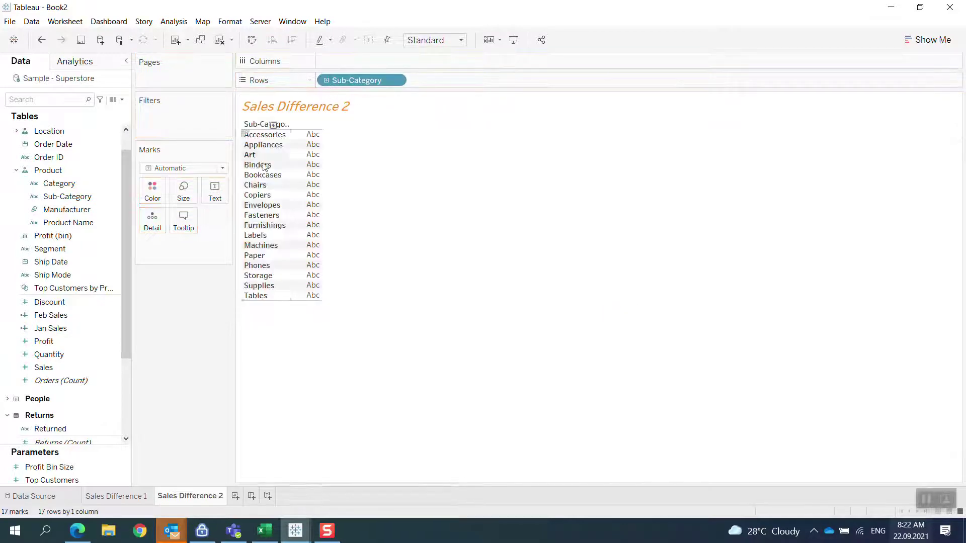
pyautogui.click(57, 329)
pyautogui.moveTo(58, 331); pyautogui.dragTo(452, 80)
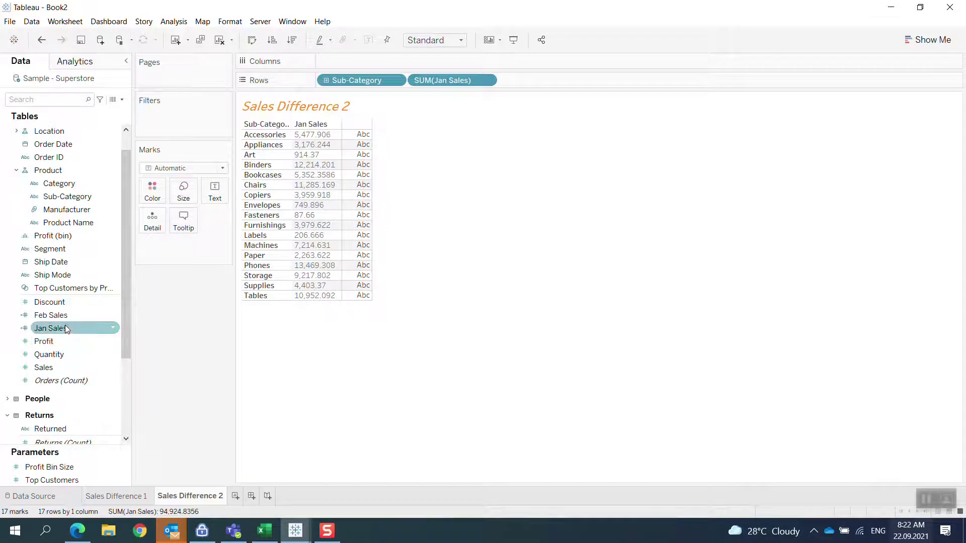
pyautogui.moveTo(58, 315); pyautogui.dragTo(517, 94)
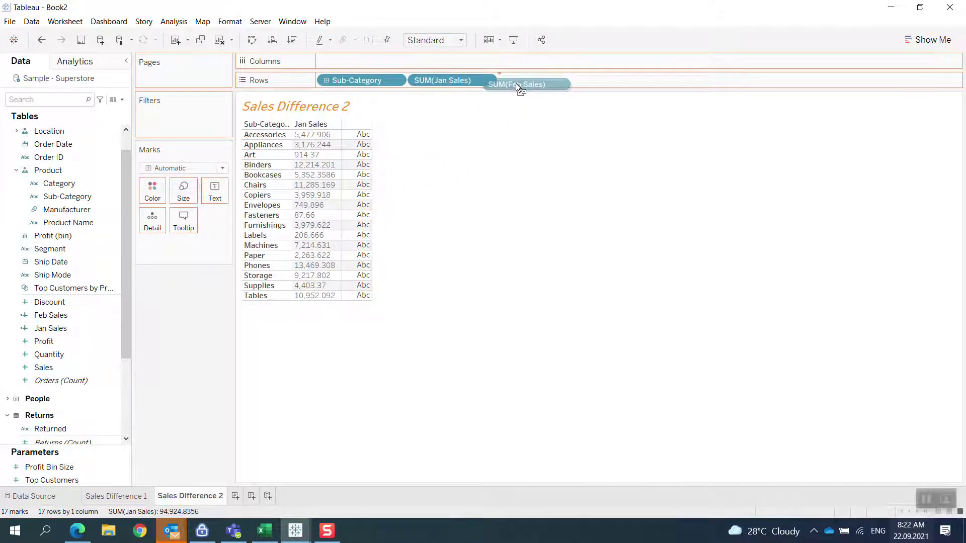
pyautogui.moveTo(516, 85); pyautogui.dragTo(522, 79)
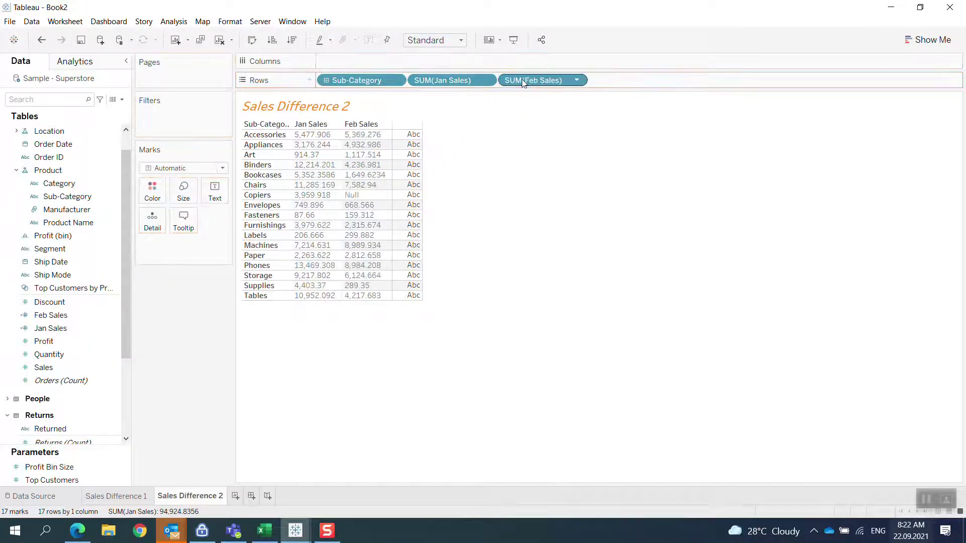
# Give the Jan Sales values a Number (Custom) format
pyautogui.click(486, 80)
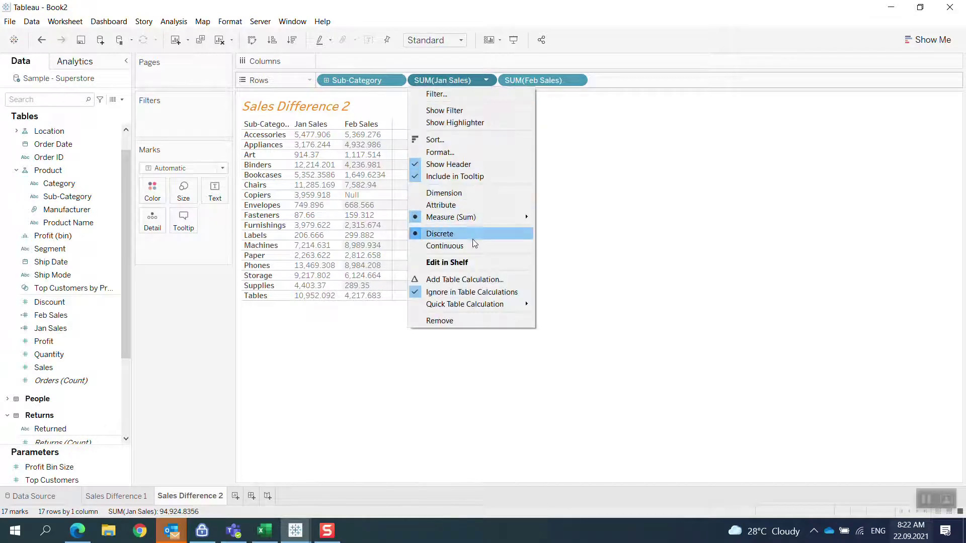
pyautogui.click(464, 159)
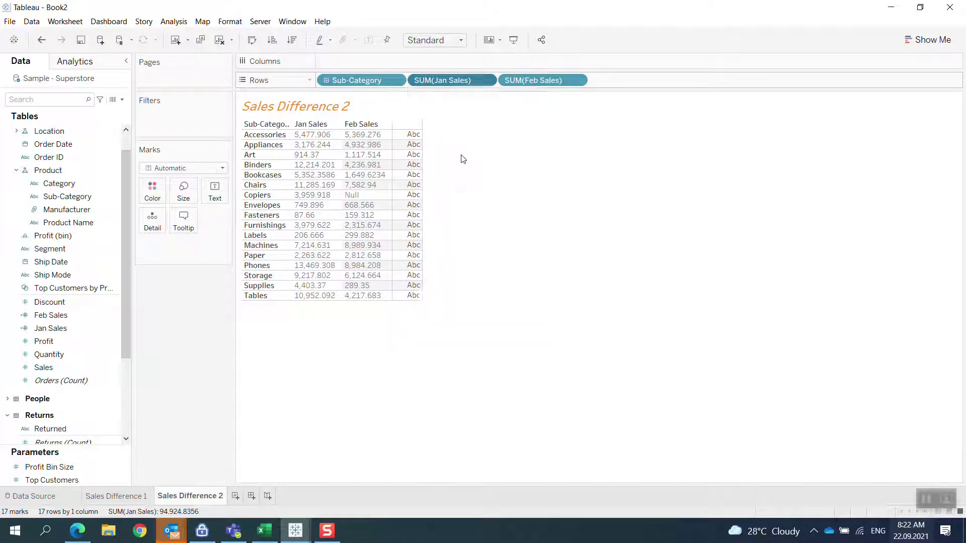
pyautogui.click(112, 172)
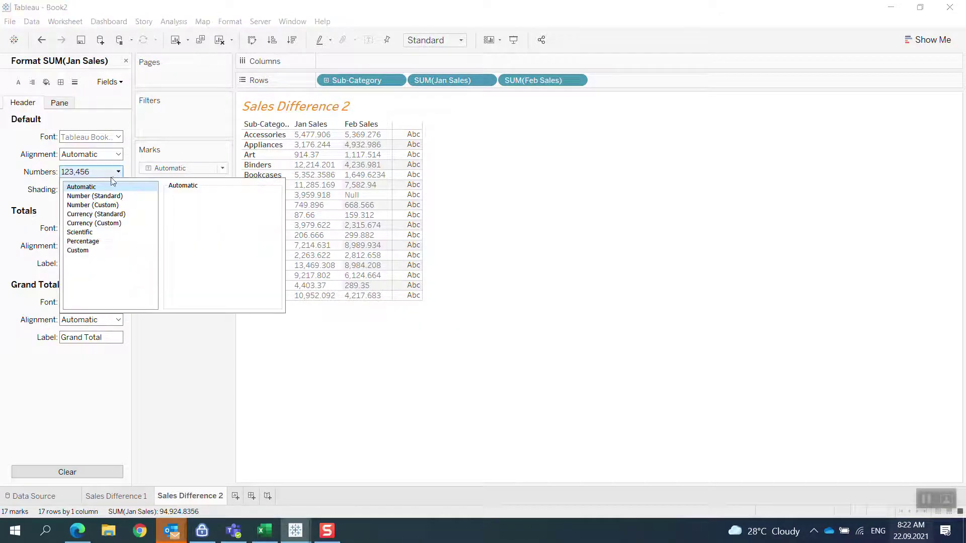
pyautogui.click(97, 205)
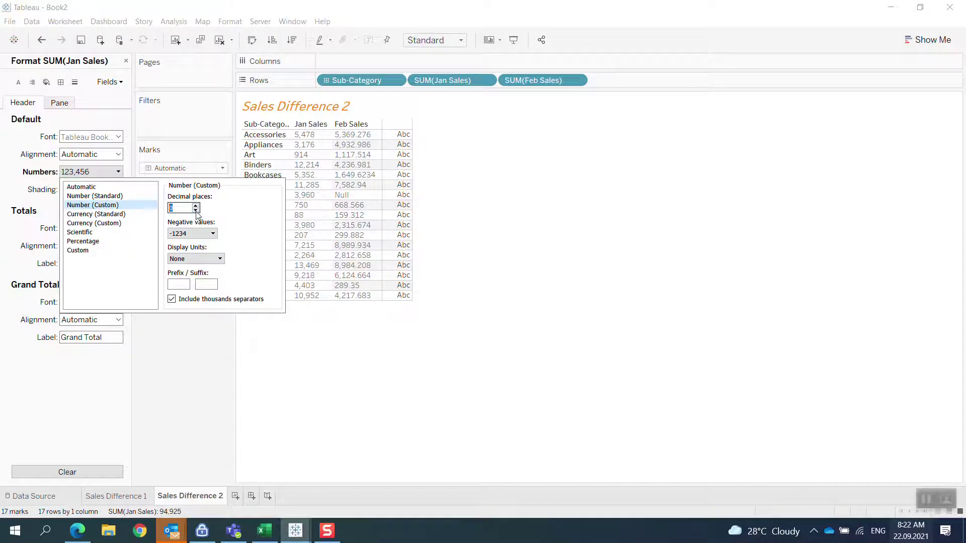
pyautogui.click(198, 345)
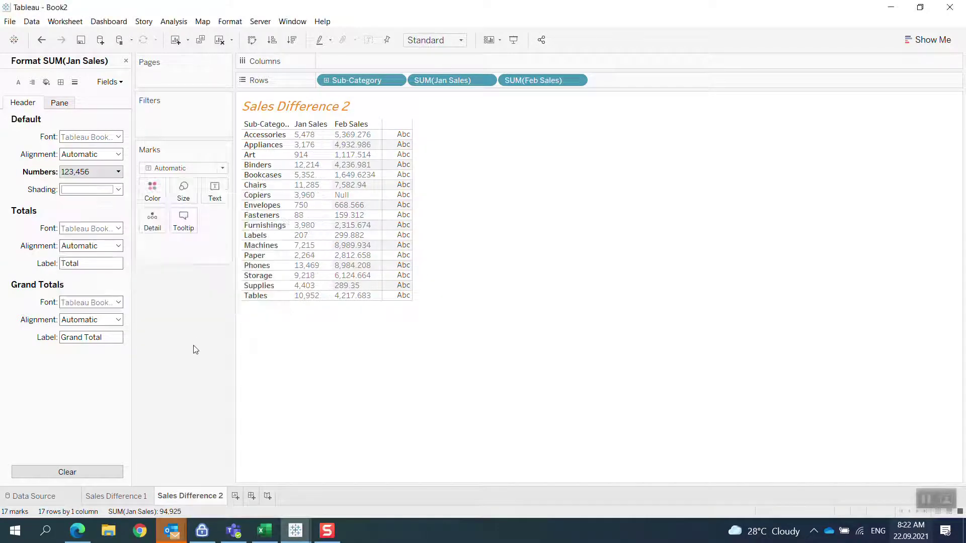
# Format Feb Sales as Number (Custom) with 0 decimals and set the view to Fit Height
pyautogui.rightClick(533, 87)
pyautogui.click(545, 148)
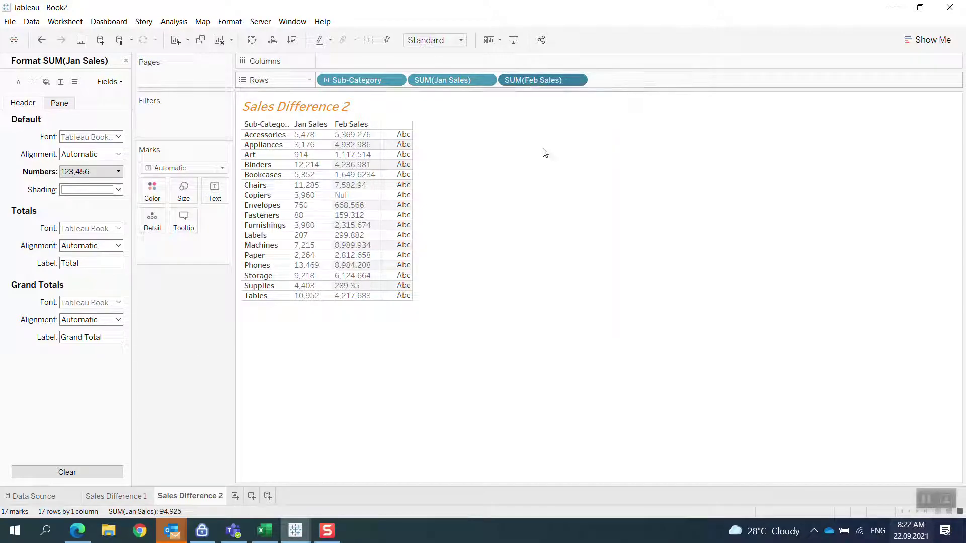
pyautogui.click(118, 171)
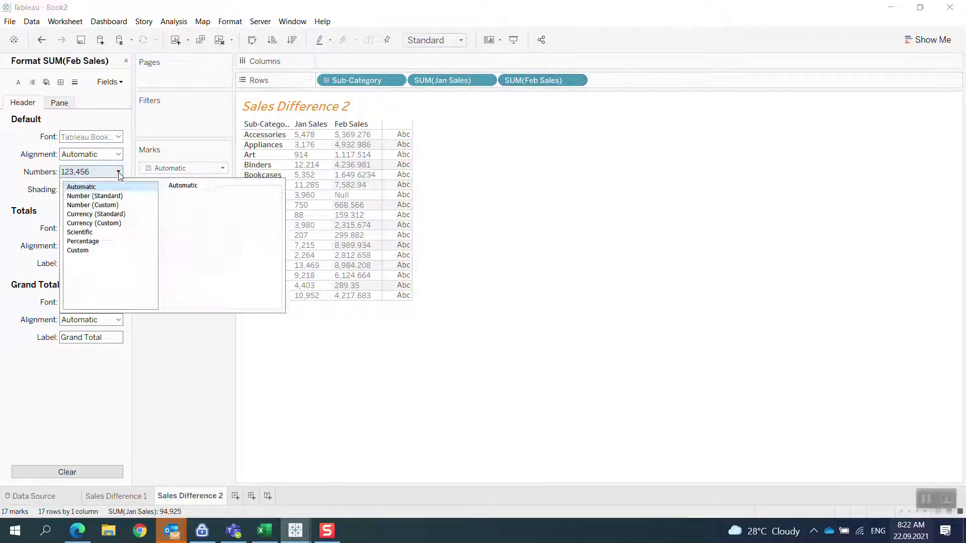
pyautogui.click(110, 206)
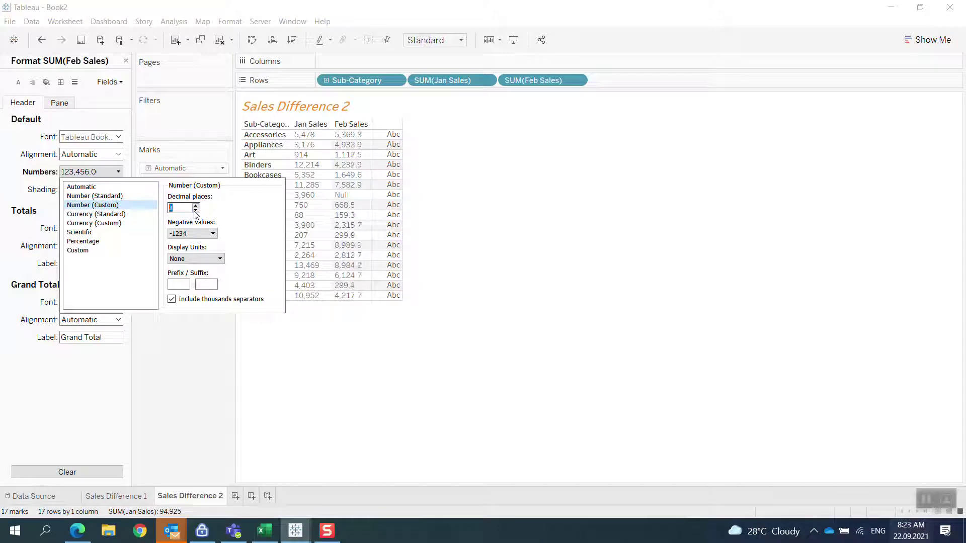
pyautogui.click(283, 354)
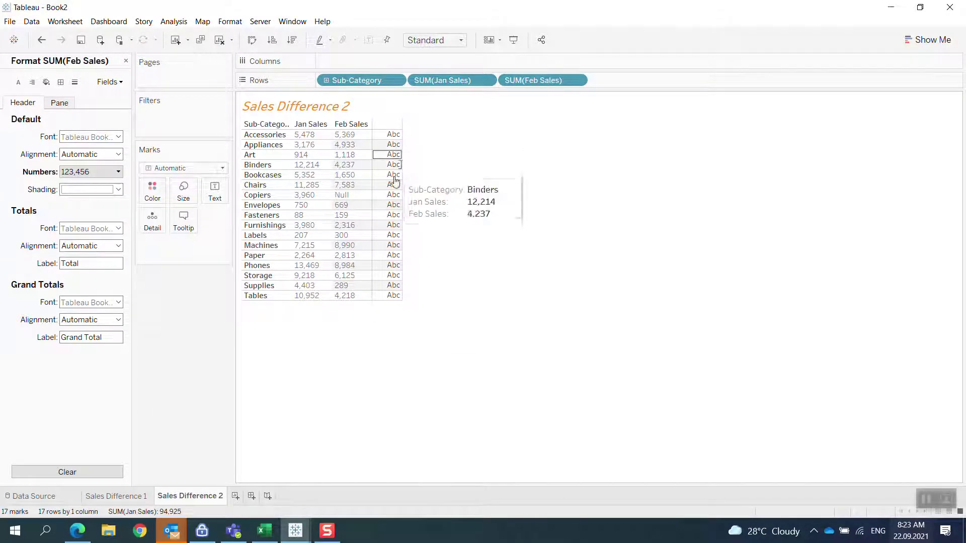
pyautogui.click(459, 41)
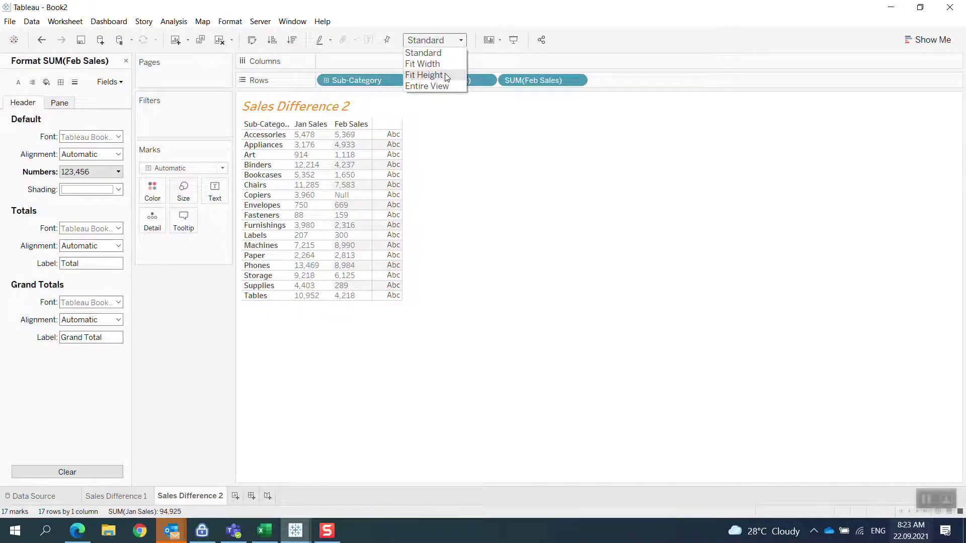
pyautogui.click(445, 75)
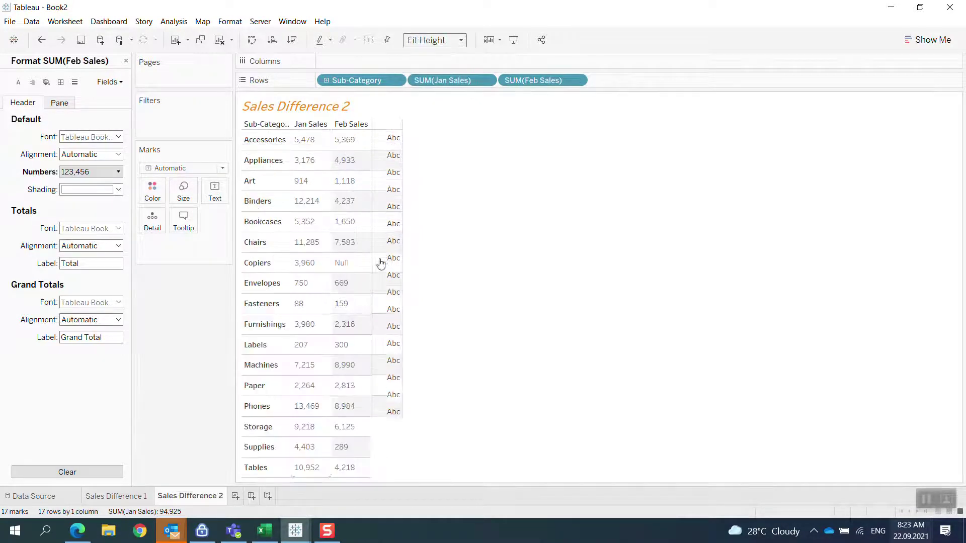
# Close the Format pane and show Increase/Decrease values, e.g. Accessories -109, Binders -7,977
pyautogui.click(126, 60)
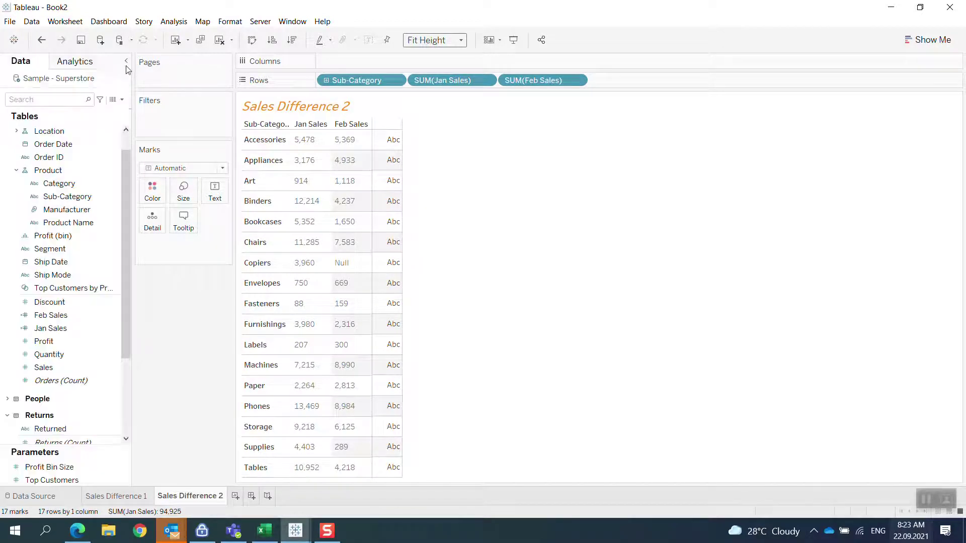
pyautogui.scroll(-3, 86, 419)
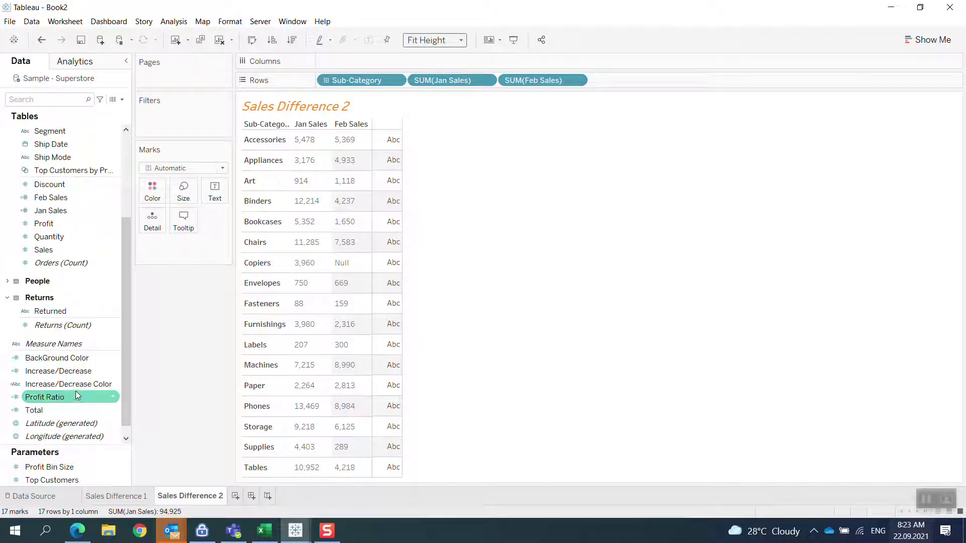
pyautogui.moveTo(60, 371); pyautogui.dragTo(393, 244)
pyautogui.moveTo(398, 145)
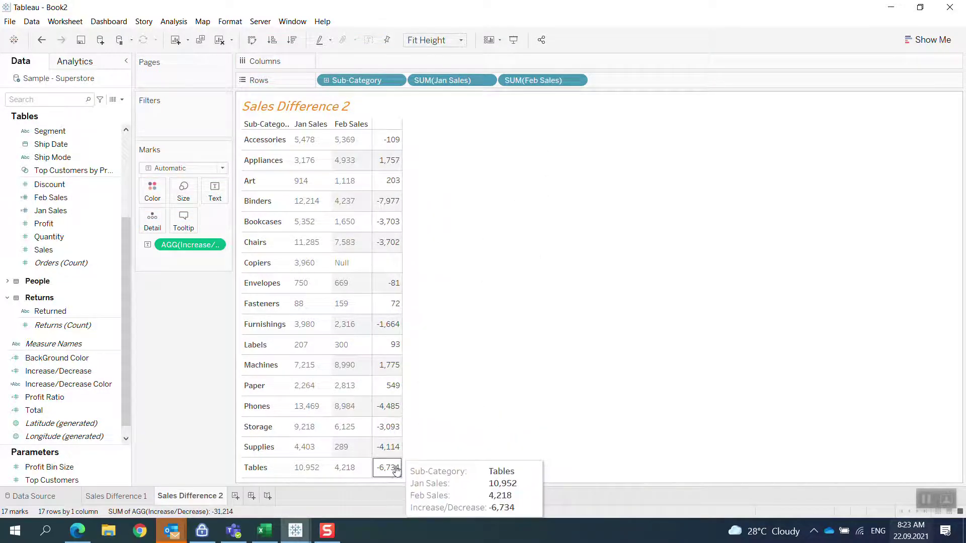
pyautogui.moveTo(399, 201)
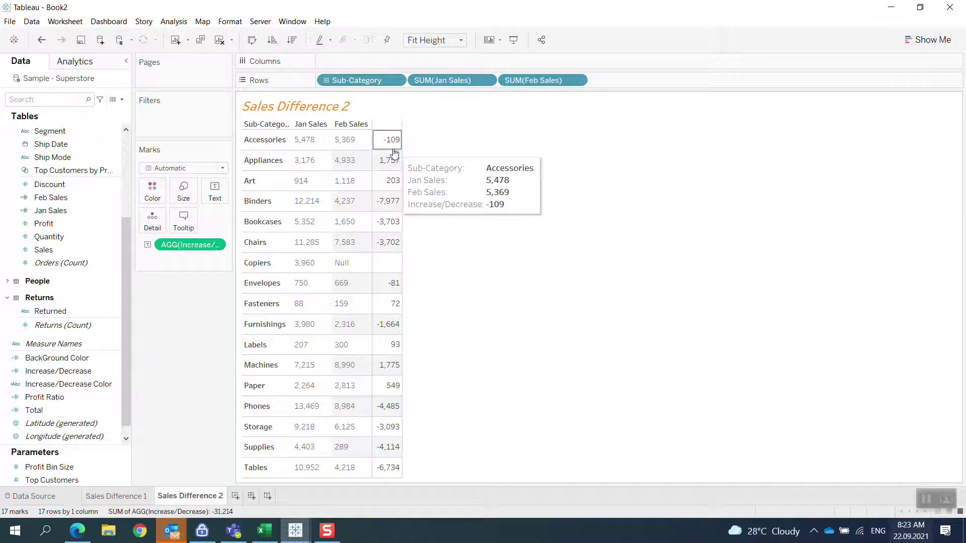
# View the Sales Difference 1 sheet for comparison, then go back to Sales Difference 2
pyautogui.click(132, 496)
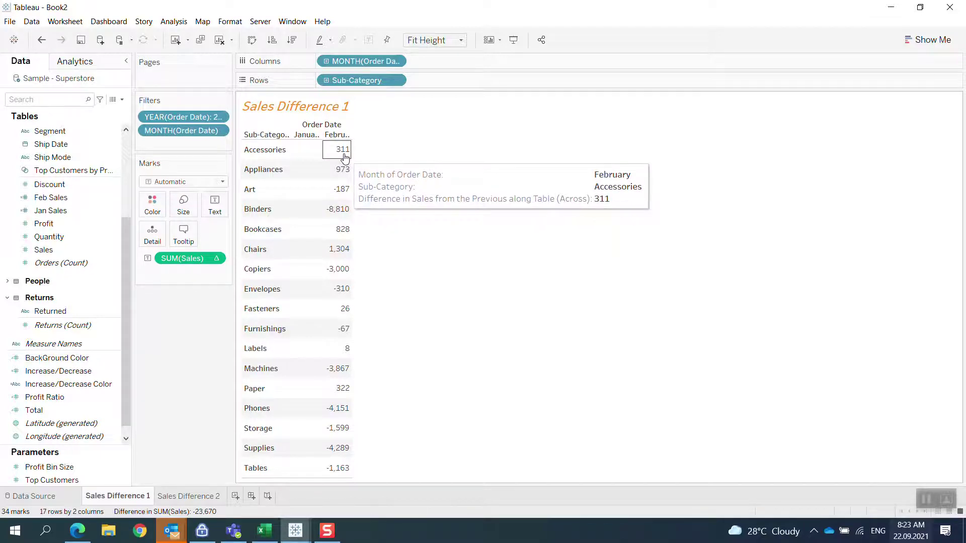
pyautogui.click(187, 497)
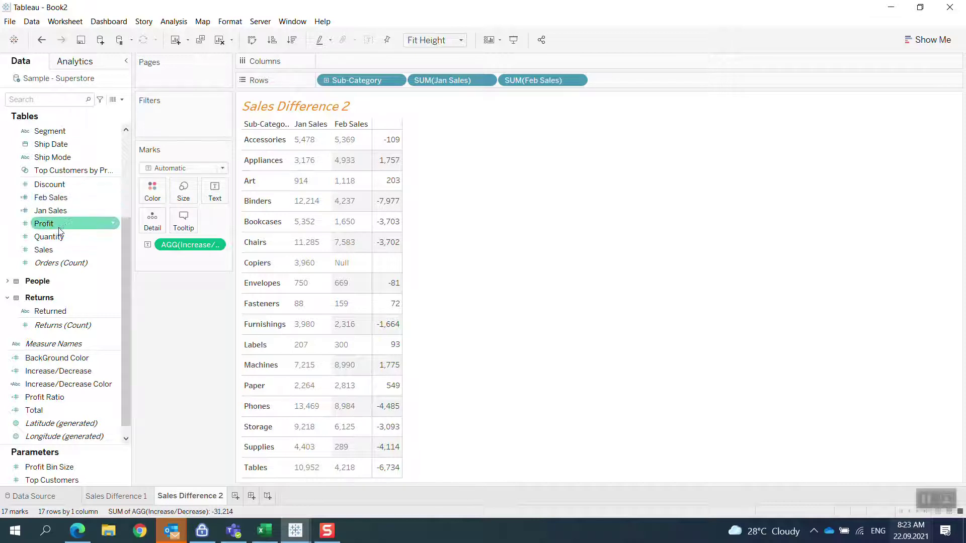
# Add a Year of Order Date filter keeping only 2021, giving Accessories 2,126, 2,437, 311
pyautogui.scroll(3, 120, 233)
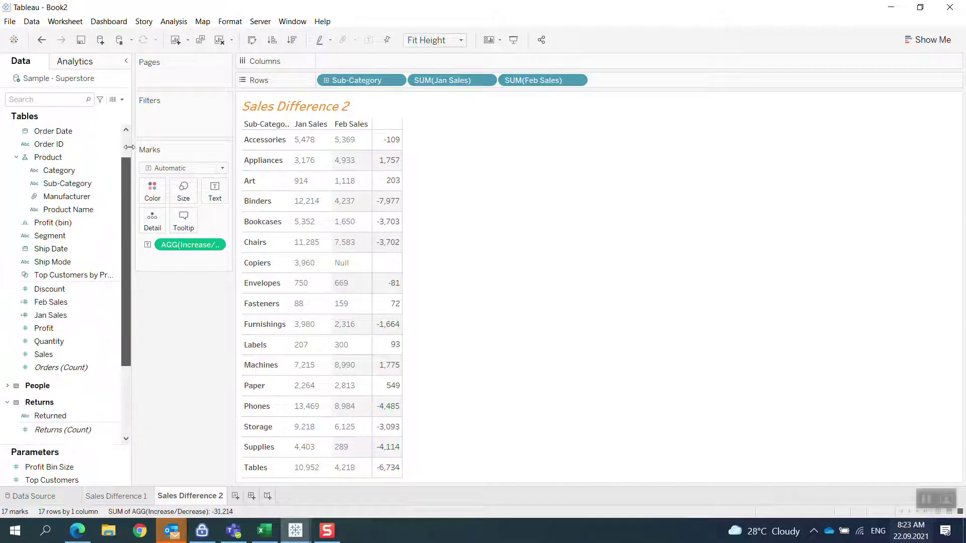
pyautogui.scroll(1, 128, 135)
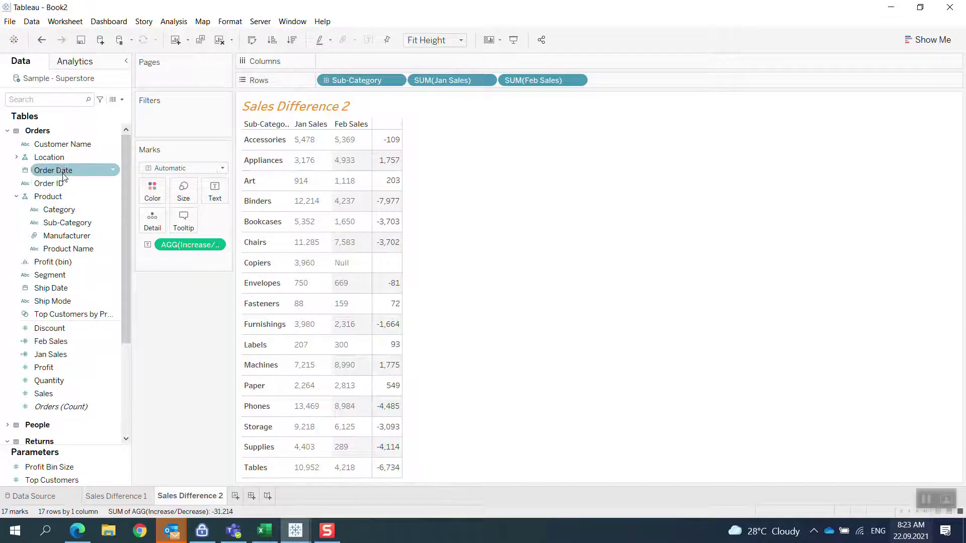
pyautogui.moveTo(62, 175); pyautogui.dragTo(161, 116)
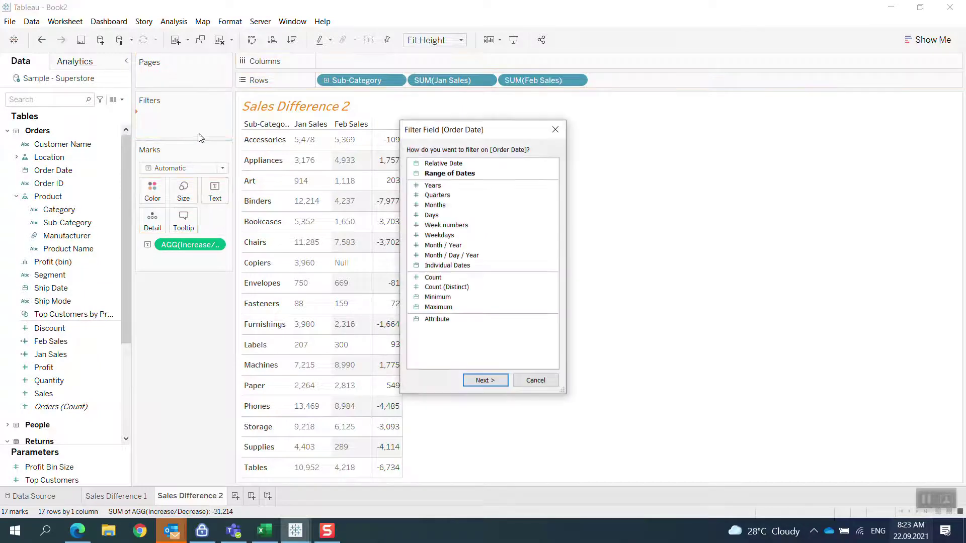
pyautogui.doubleClick(432, 187)
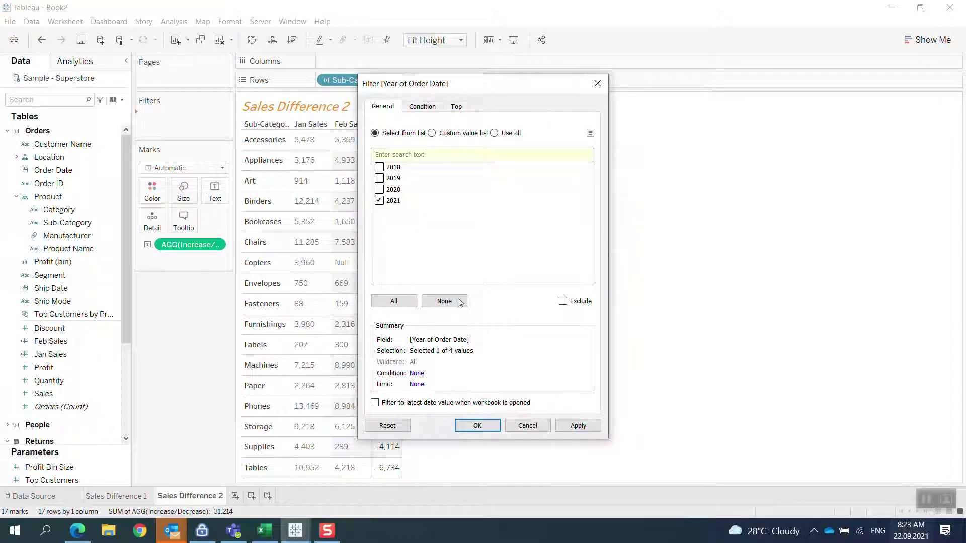
pyautogui.click(577, 426)
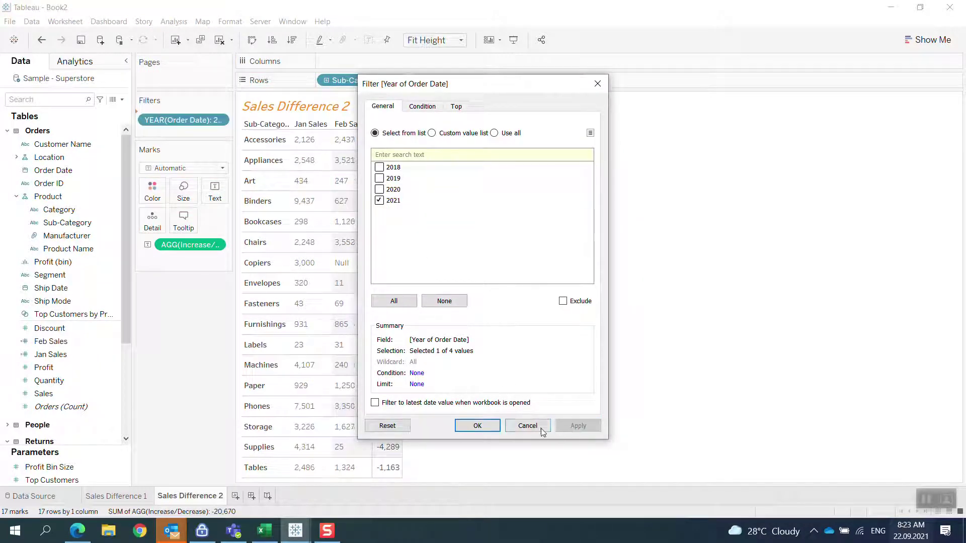
pyautogui.click(477, 427)
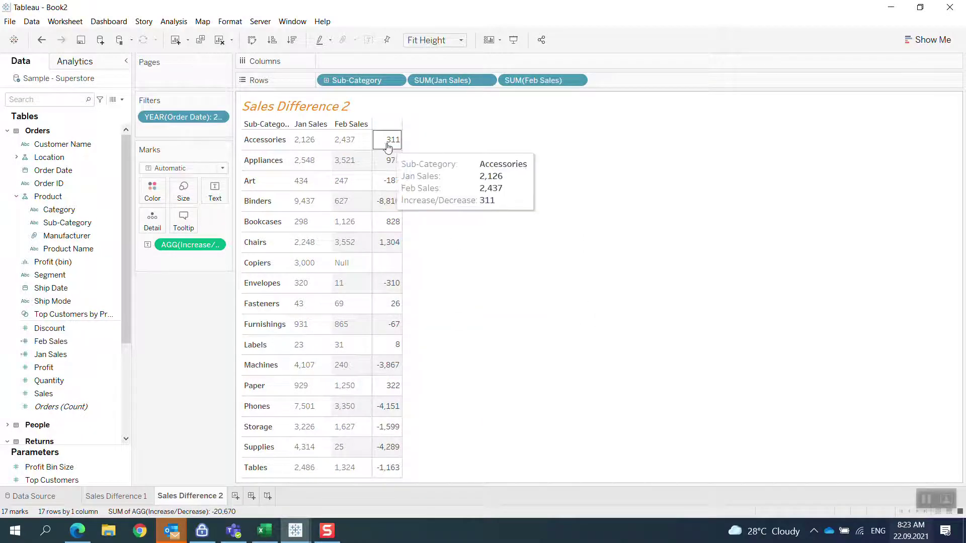
pyautogui.click(123, 499)
pyautogui.moveTo(343, 177)
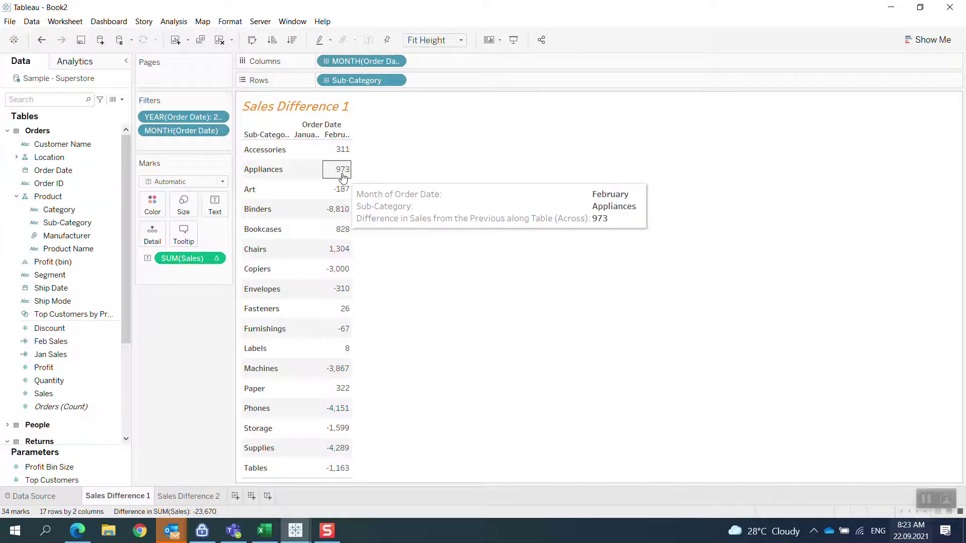
pyautogui.click(187, 497)
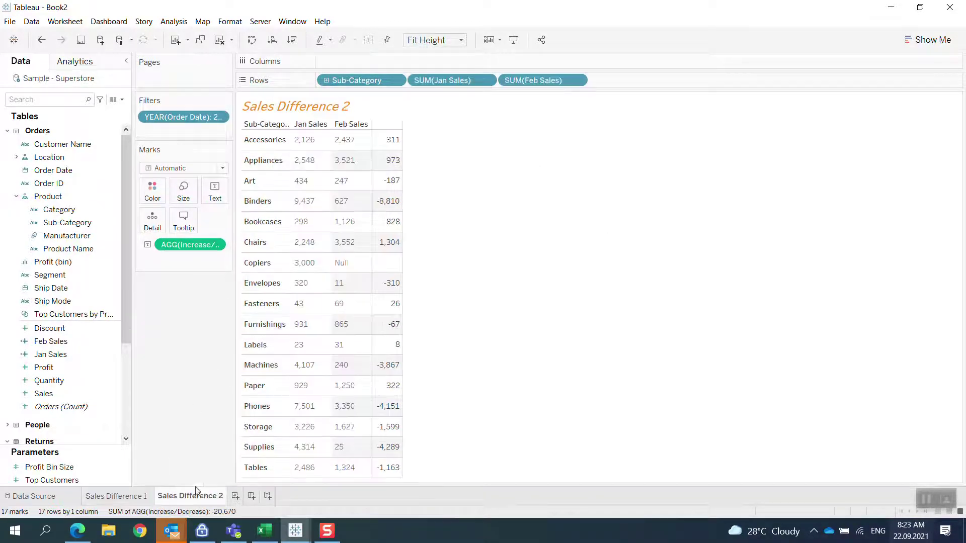
pyautogui.moveTo(390, 178)
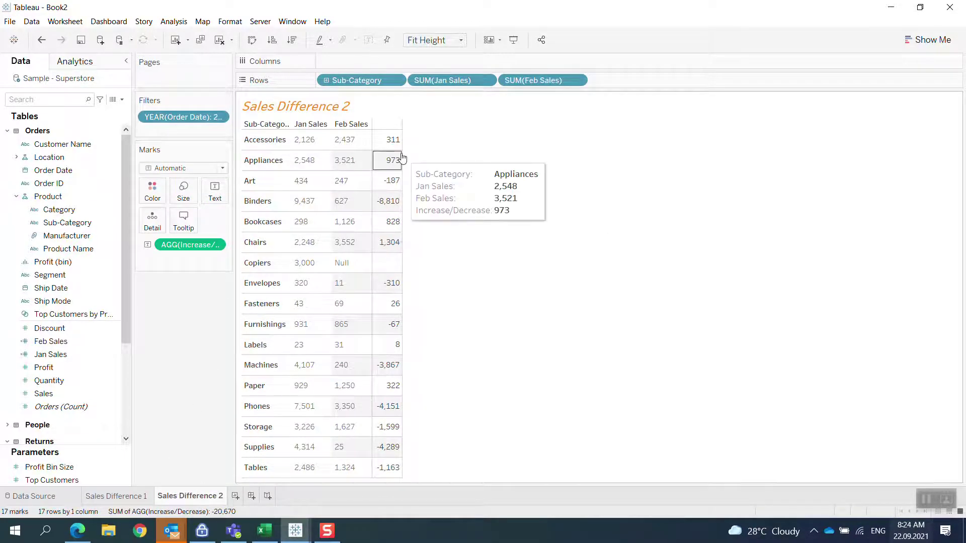